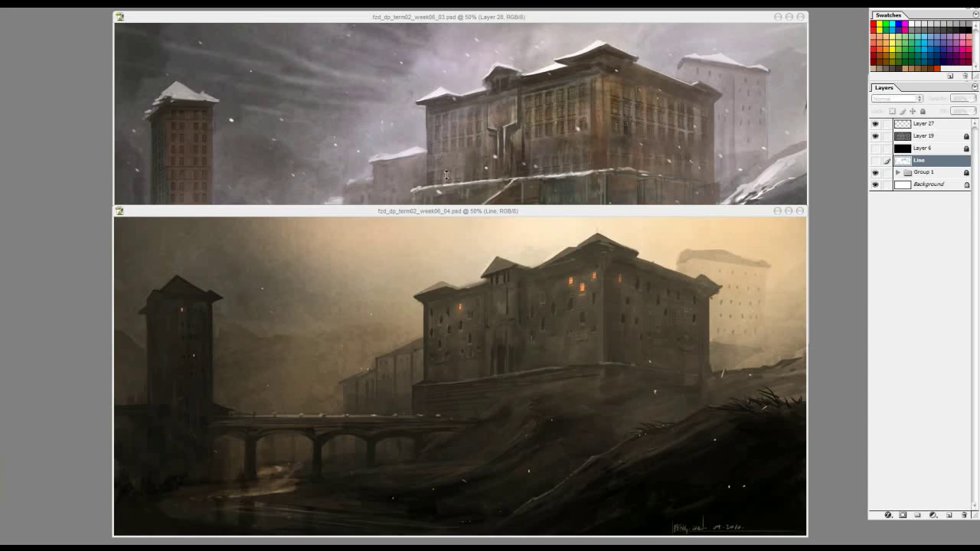
- Compare the snowy painting fzd_dp_term02_week06_03.psd with the dark painting fzd_dp_term02_week06_04.psd, alternating between the two documents
click(429, 214)
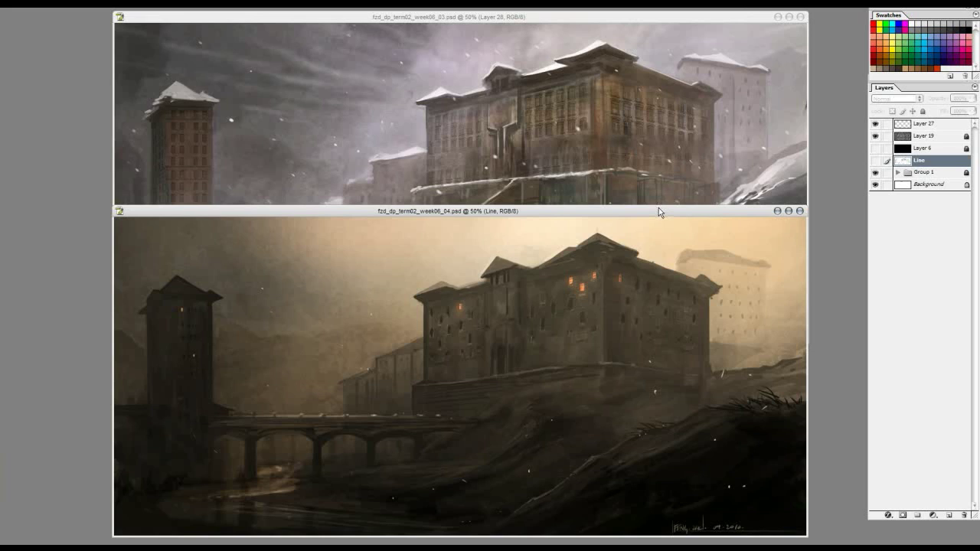
key(ctrl+Tab)
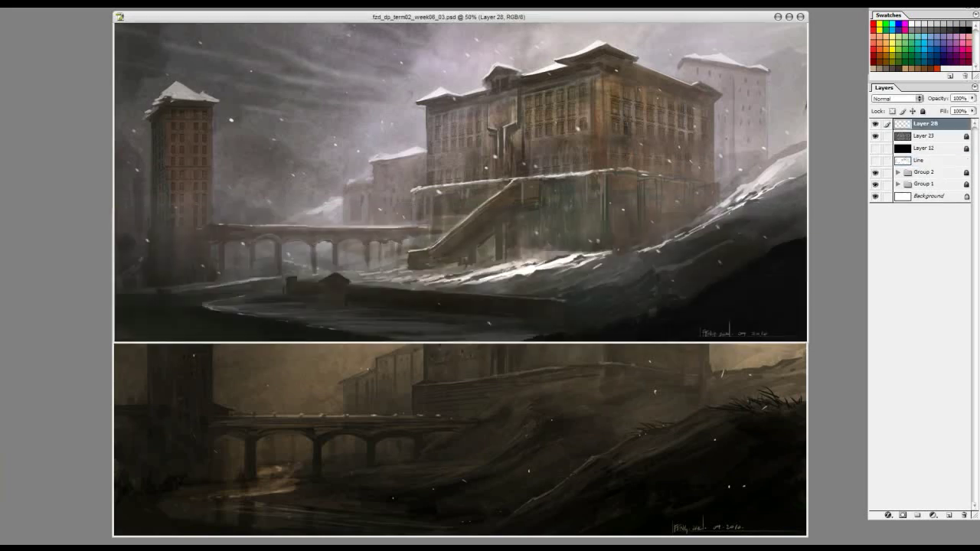
key(ctrl+Tab)
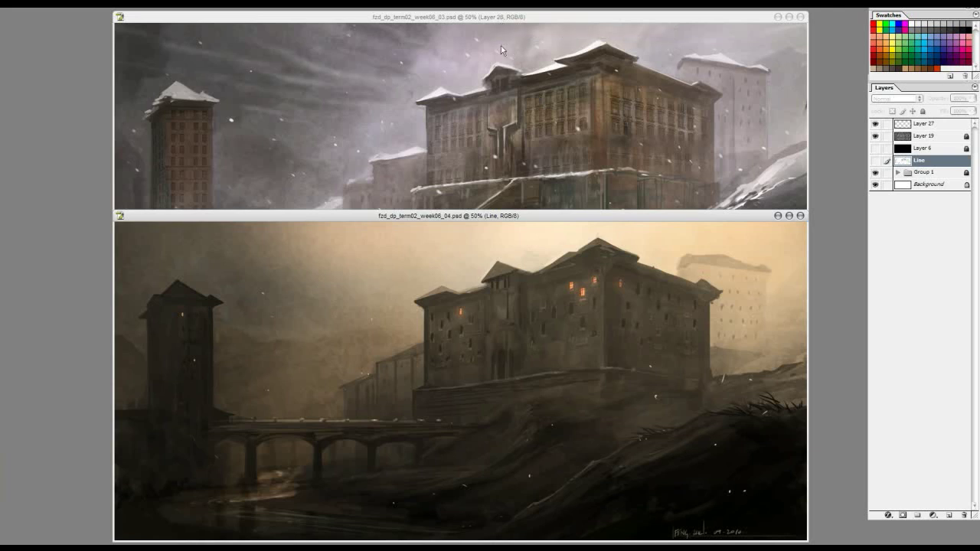
click(498, 17)
click(478, 377)
click(478, 124)
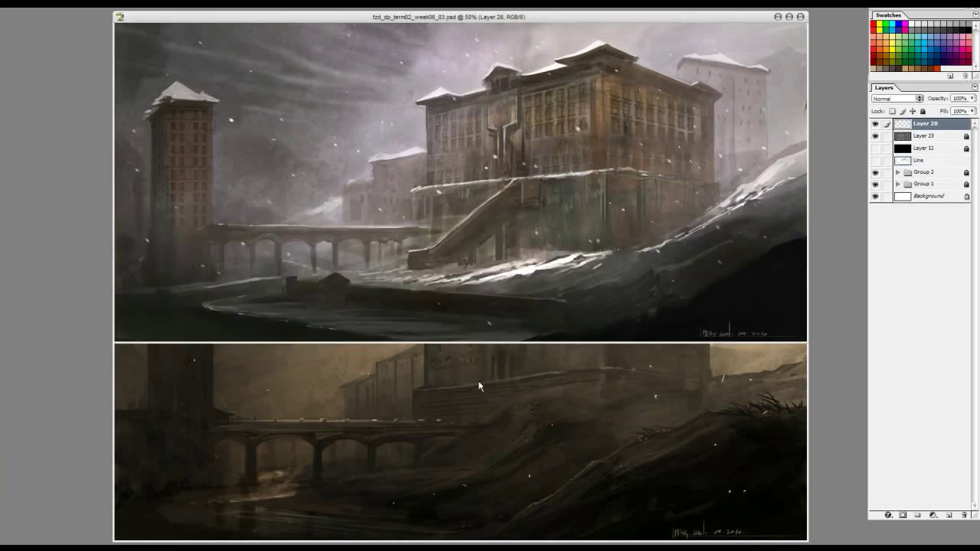
key(ctrl+Tab)
key(ctrl+Tab)
key(ctrl+Tab)
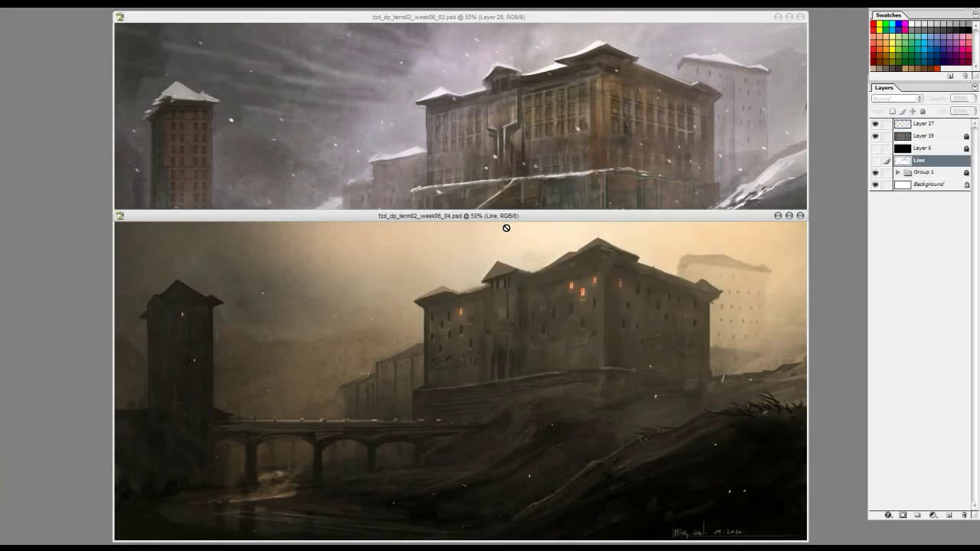
key(ctrl+Tab)
key(ctrl+Tab)
key(ctrl+Tab)
key(ctrl+Tab)
key(ctrl+Tab)
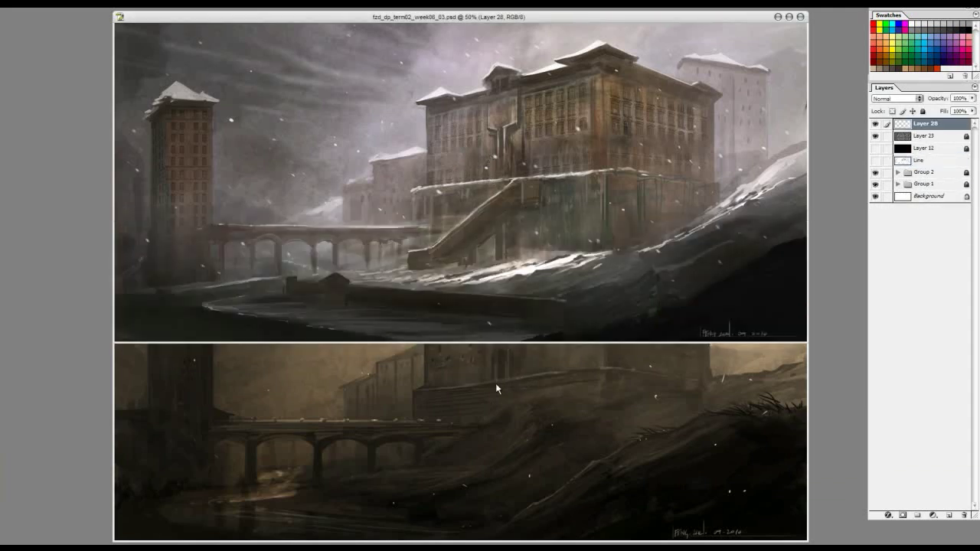
key(ctrl+Tab)
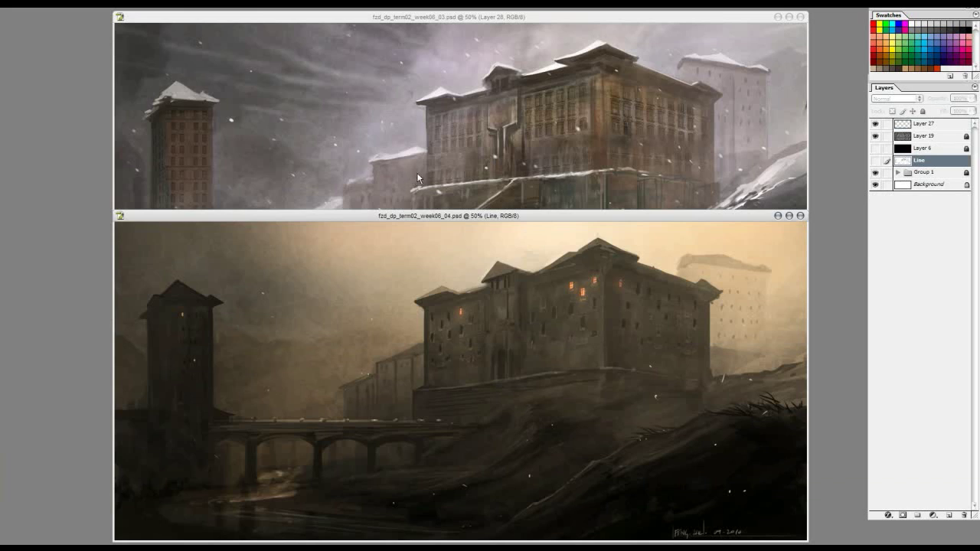
key(ctrl+Tab)
key(ctrl+Tab)
key(ctrl+Tab)
key(ctrl+Tab)
key(ctrl+Tab)
key(ctrl+Tab)
- Inspect the snowy painting in full-screen view, up close and as a whole, and return to the windowed view
key(ctrl+plus)
key(ctrl+plus)
key(f)
key(f)
mouse_move(589, 79)
mouse_down()
mouse_move(433, 361)
mouse_move(163, 359)
mouse_move(600, 295)
mouse_move(531, 280)
mouse_up()
alt+click(522, 288)
alt+click(522, 288)
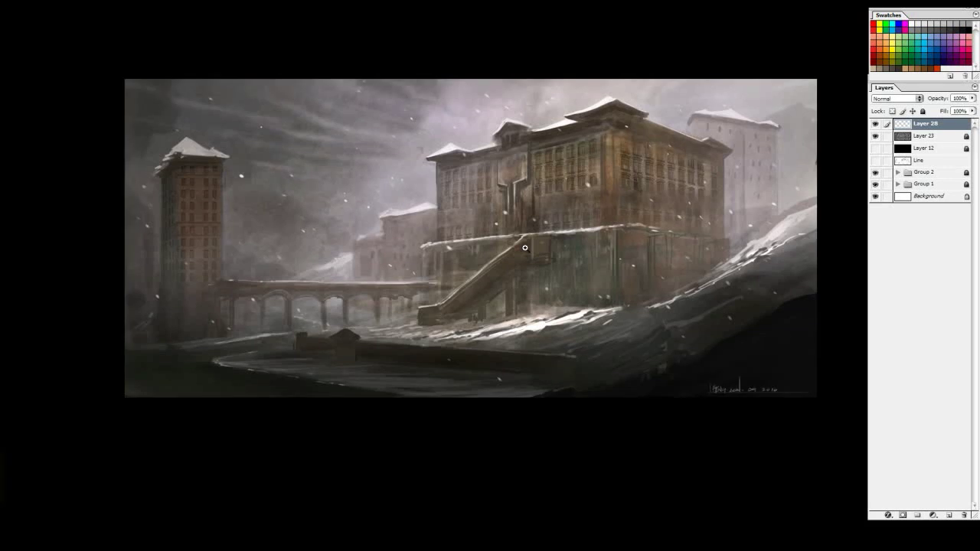
ctrl+click(522, 254)
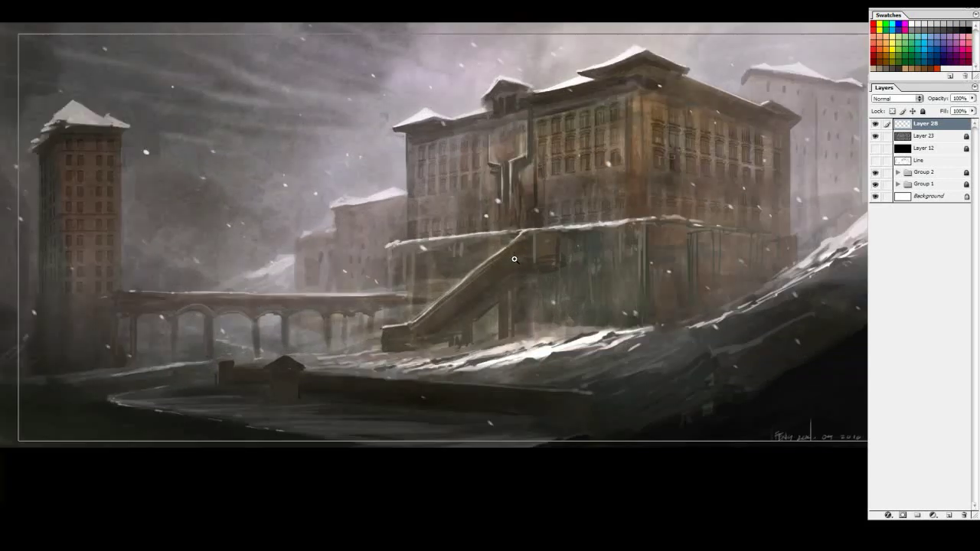
ctrl+click(514, 264)
mouse_move(543, 249)
mouse_down()
mouse_move(244, 247)
mouse_move(434, 245)
mouse_move(643, 270)
mouse_move(392, 286)
mouse_up()
key(Tab)
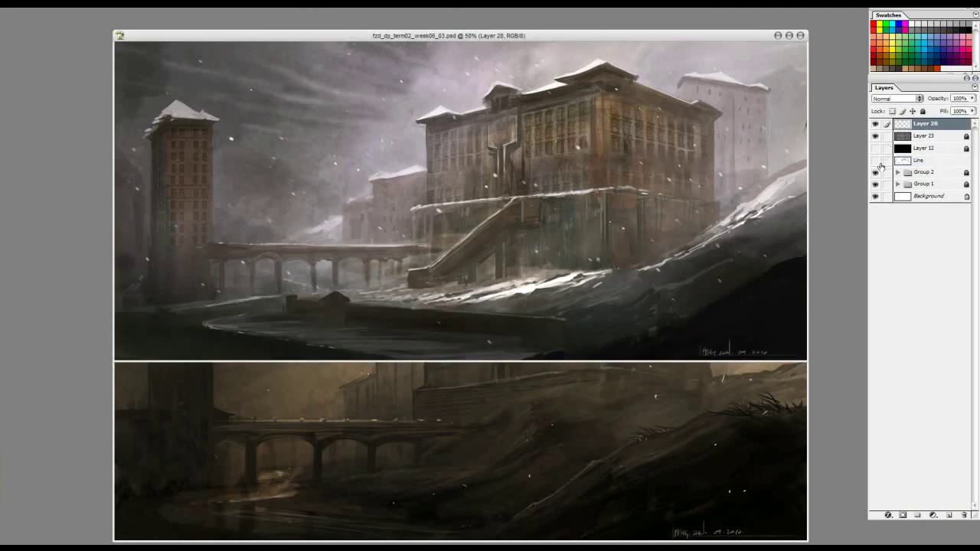
- Hide the painted groups and show the Line layer in both documents to reveal their line drawings
drag(875, 173, 875, 186)
click(875, 160)
click(926, 163)
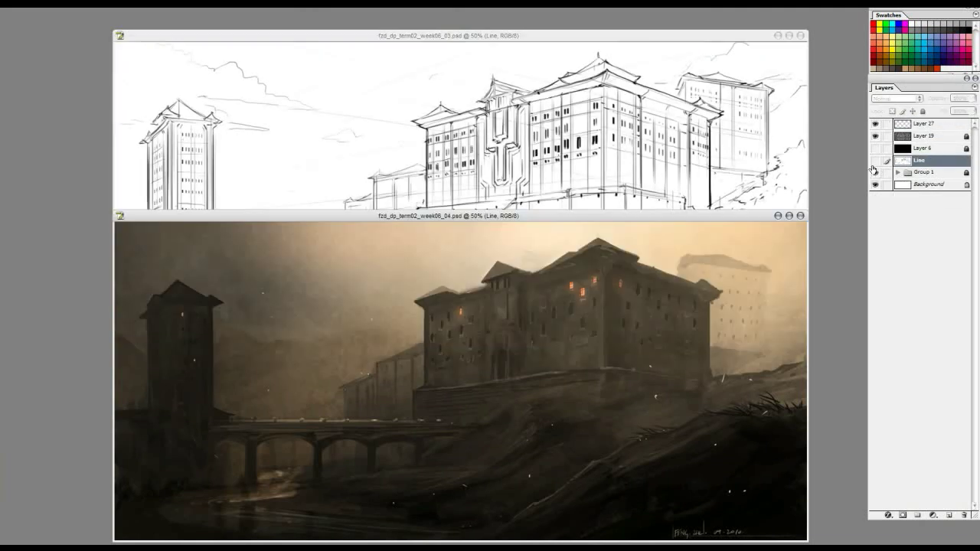
click(875, 160)
click(875, 173)
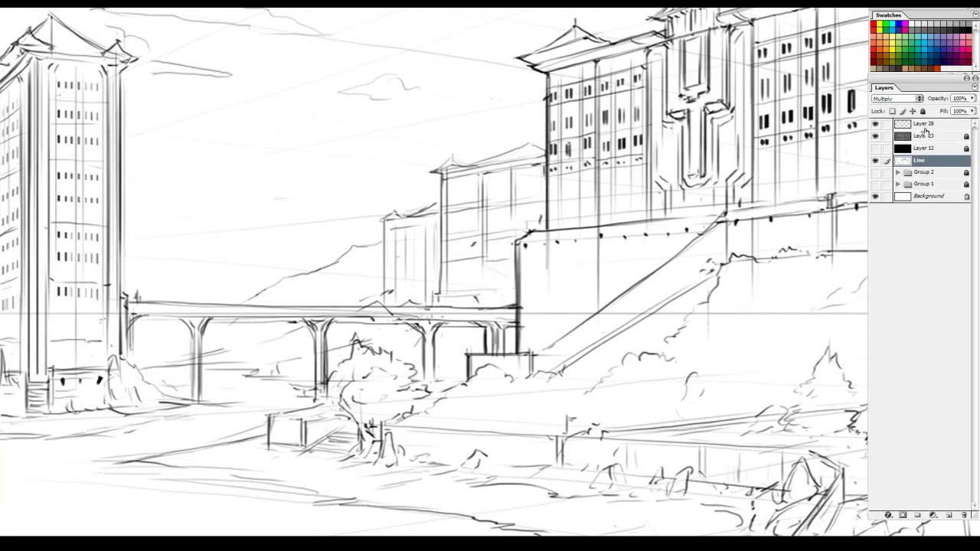
- Select Layer 28 in the week06_03 document and examine its whole line drawing full screen without panels
click(923, 124)
mouse_move(570, 240)
mouse_down()
mouse_move(216, 313)
mouse_move(308, 306)
mouse_up()
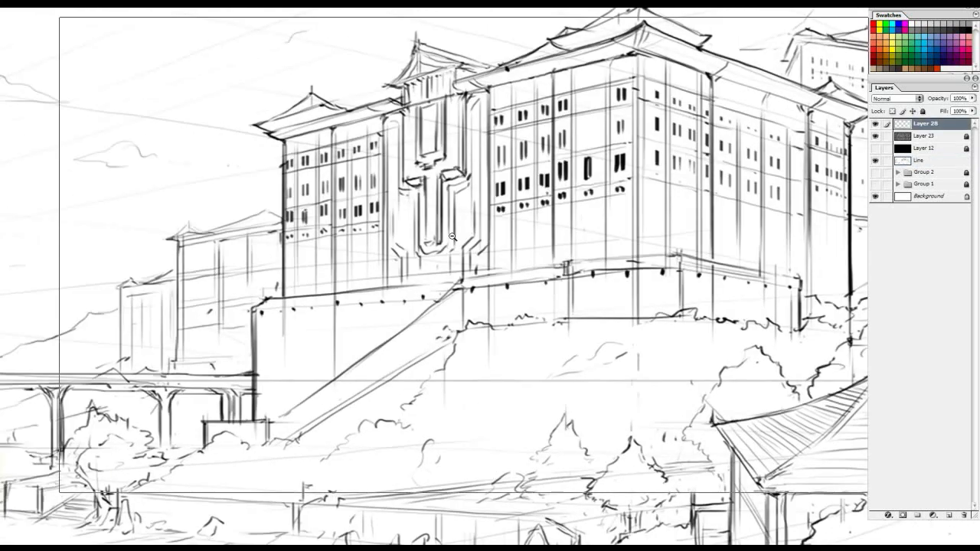
key(ctrl+minus)
drag(431, 234, 472, 239)
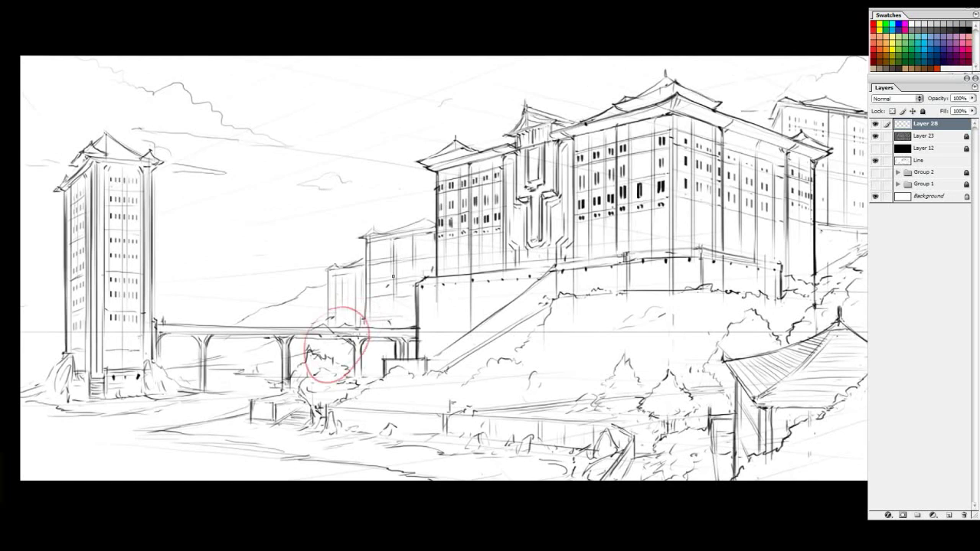
key(Tab)
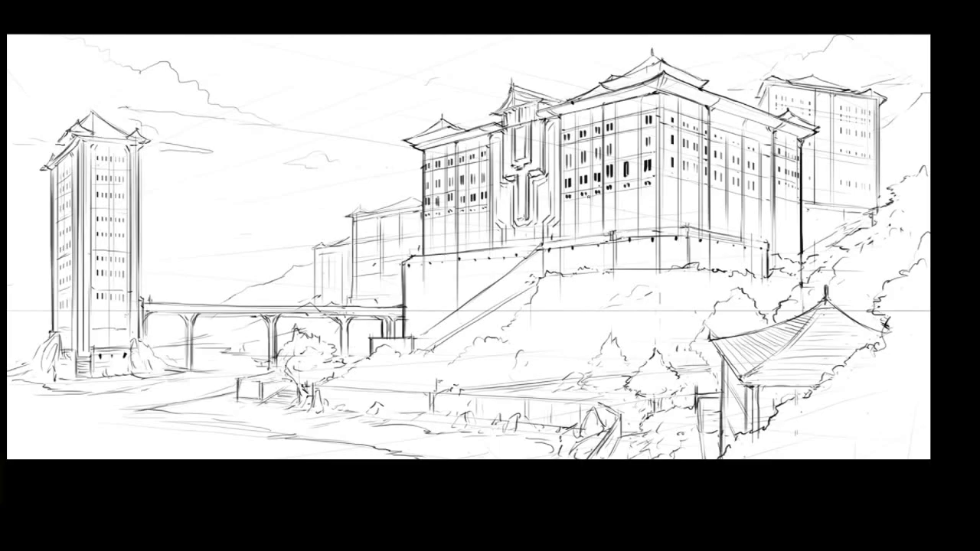
key(f)
alt+click(527, 214)
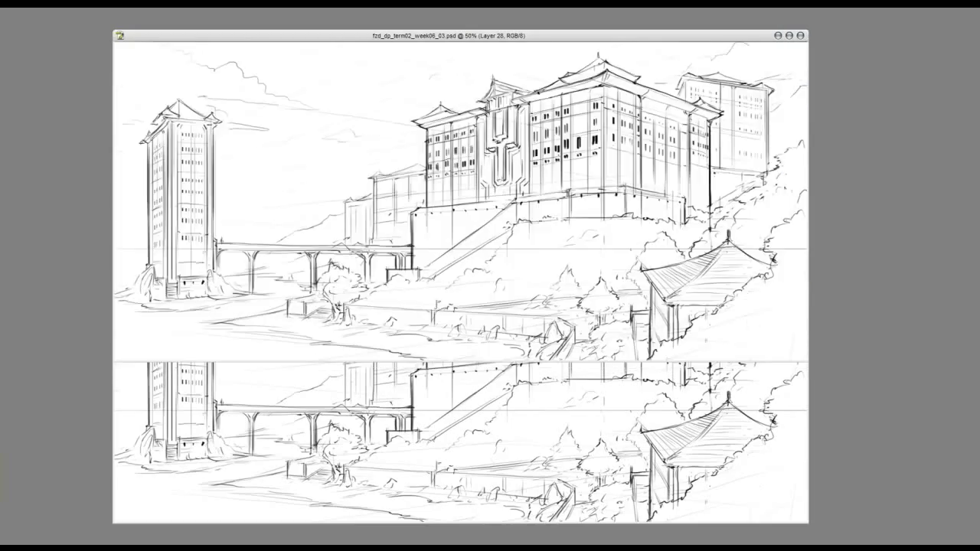
- Hide the Line layer and show the painted groups again in both documents
key(Tab)
click(874, 161)
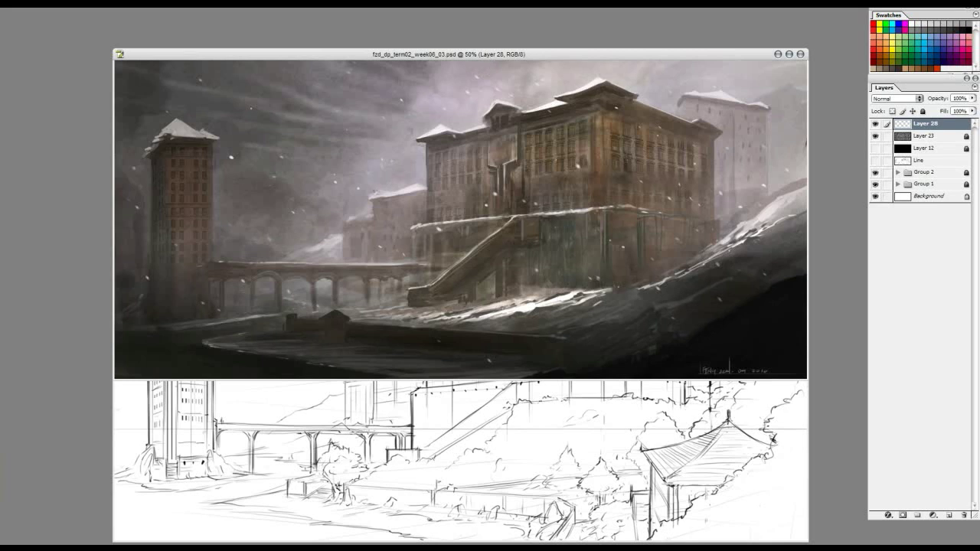
click(623, 423)
click(875, 160)
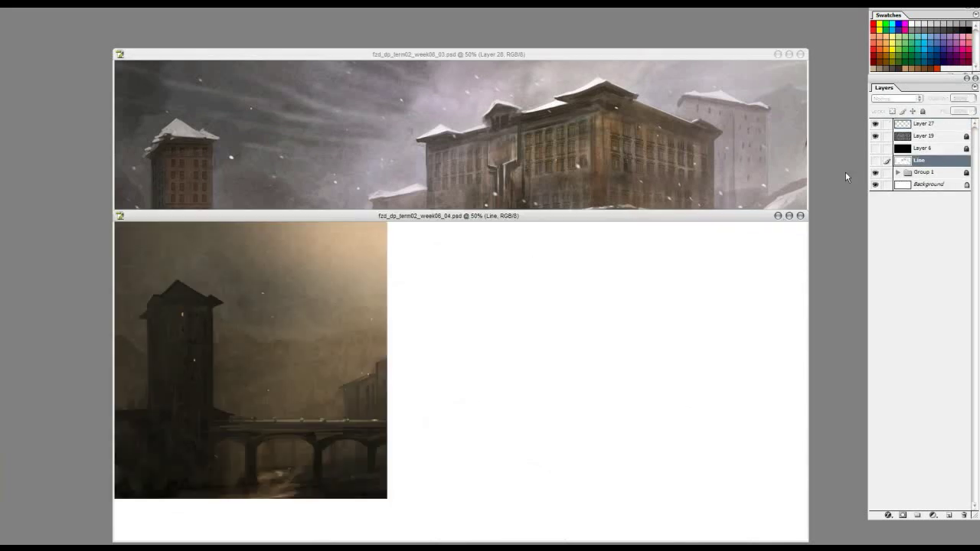
- Bring the snowy painting to the front and examine it full screen with the panels hidden
click(499, 243)
click(476, 157)
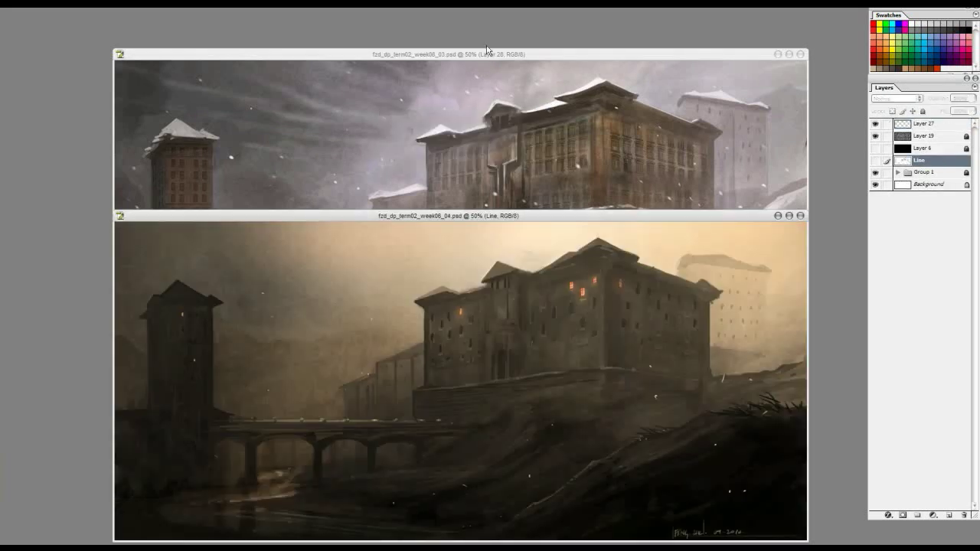
click(487, 51)
key(f)
key(Tab)
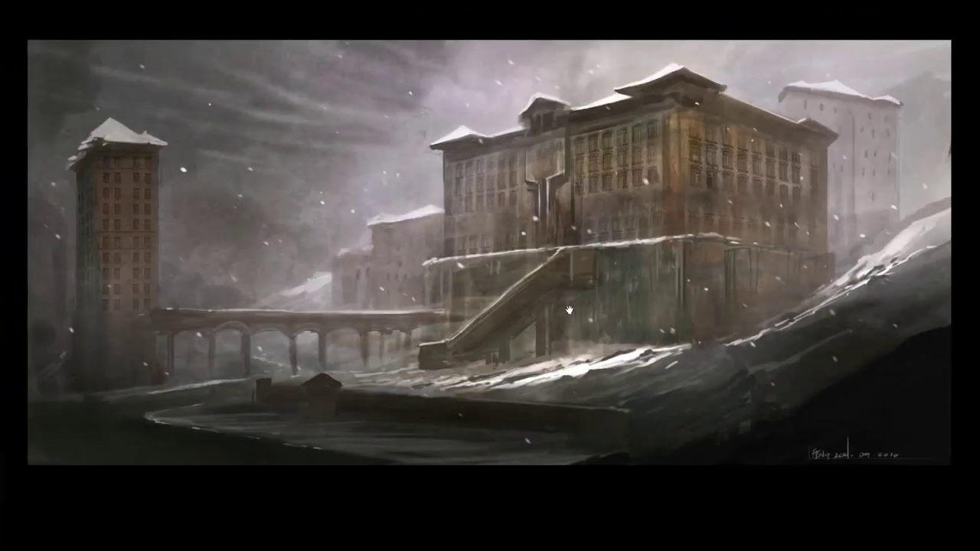
drag(131, 82, 941, 459)
drag(409, 255, 546, 368)
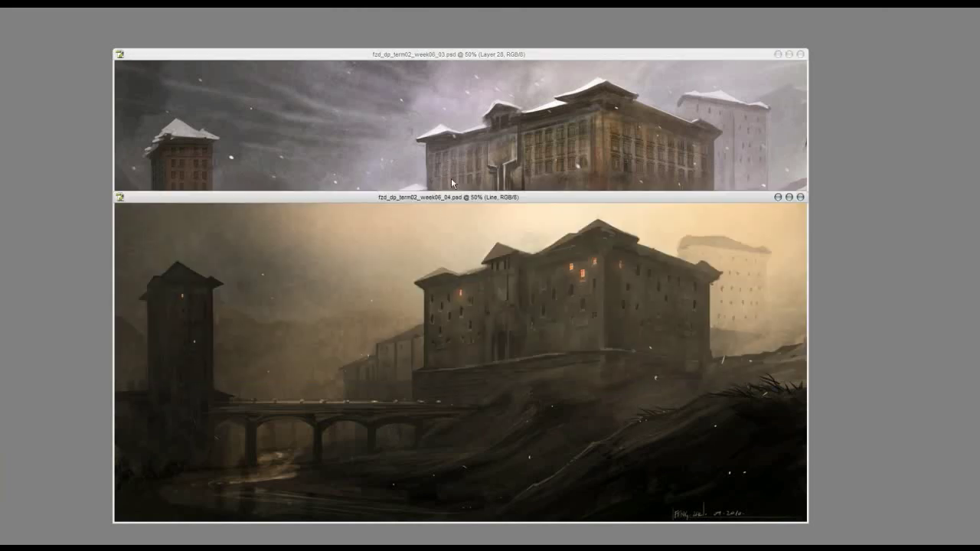
- Alternate between the snowy and the dark painting to compare their mood and lighting, finishing on the dark one
click(438, 171)
click(397, 406)
click(442, 173)
click(417, 399)
click(447, 174)
click(423, 411)
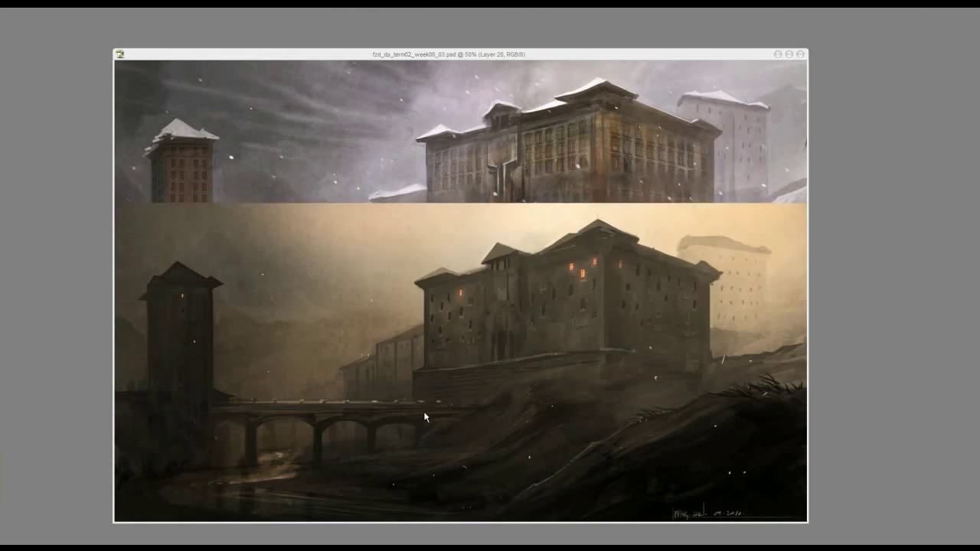
click(464, 143)
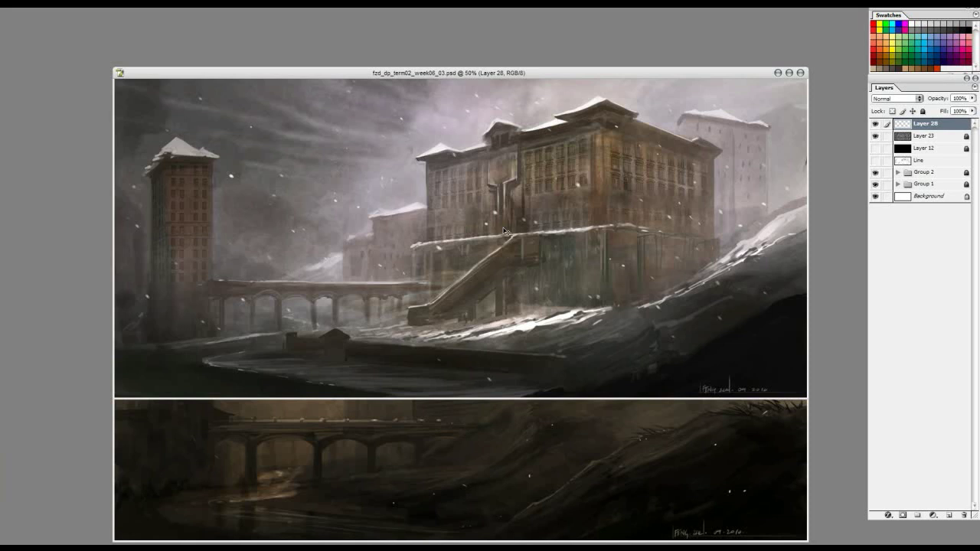
click(474, 449)
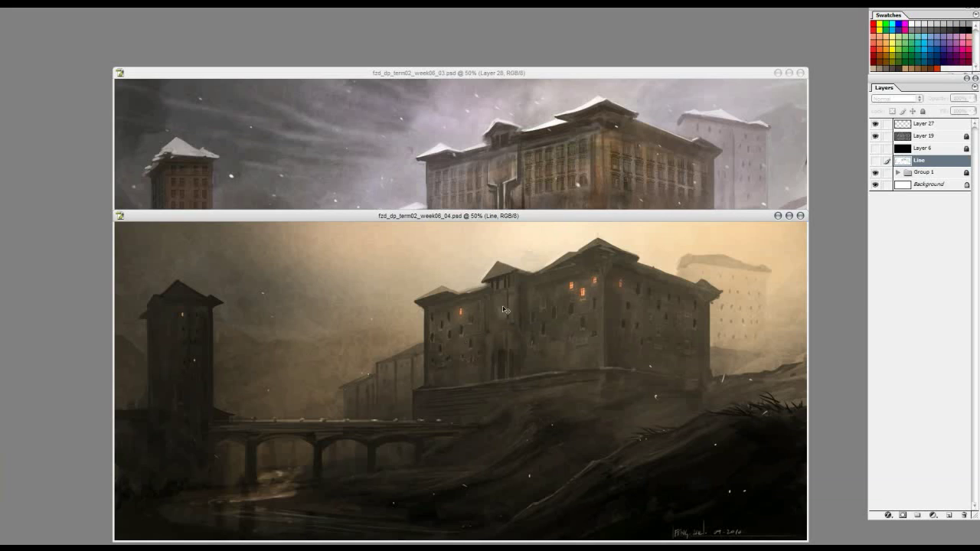
- Select Layer 27 in the dark painting and view the bridge and main building full screen up close
click(926, 125)
key(f)
key(f)
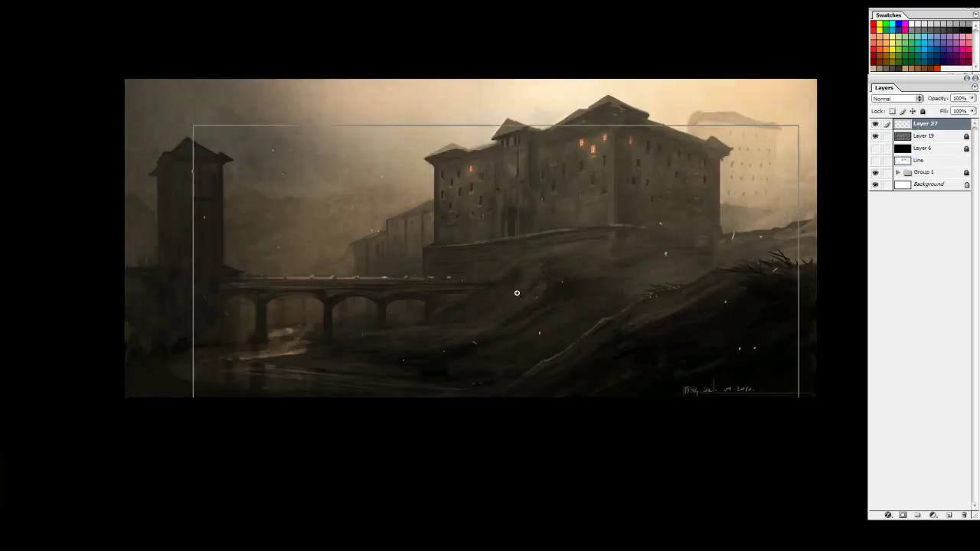
key(ctrl+plus)
key(ctrl+plus)
drag(489, 254, 553, 309)
- Mark the small building behind the bridge with red strokes and undo the marks
drag(370, 297, 390, 293)
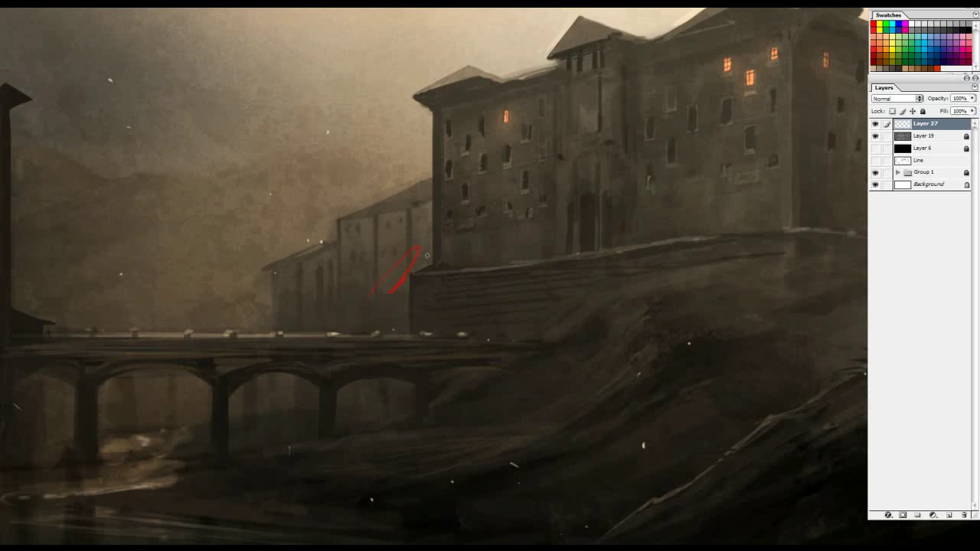
mouse_move(412, 227)
mouse_down()
mouse_move(269, 261)
mouse_move(126, 272)
mouse_up()
key(ctrl+z)
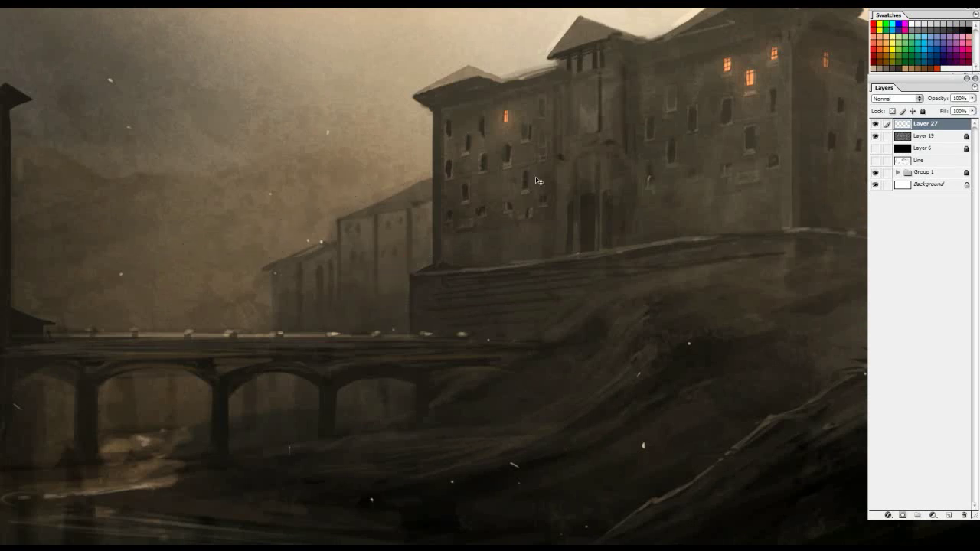
drag(365, 249, 308, 285)
key(ctrl+z)
- Sketch a thin railing line along the top of the bridge in the dark painting and undo the strokes
key(Tab)
mouse_move(304, 219)
mouse_down()
mouse_move(311, 201)
mouse_move(485, 161)
mouse_move(444, 177)
mouse_up()
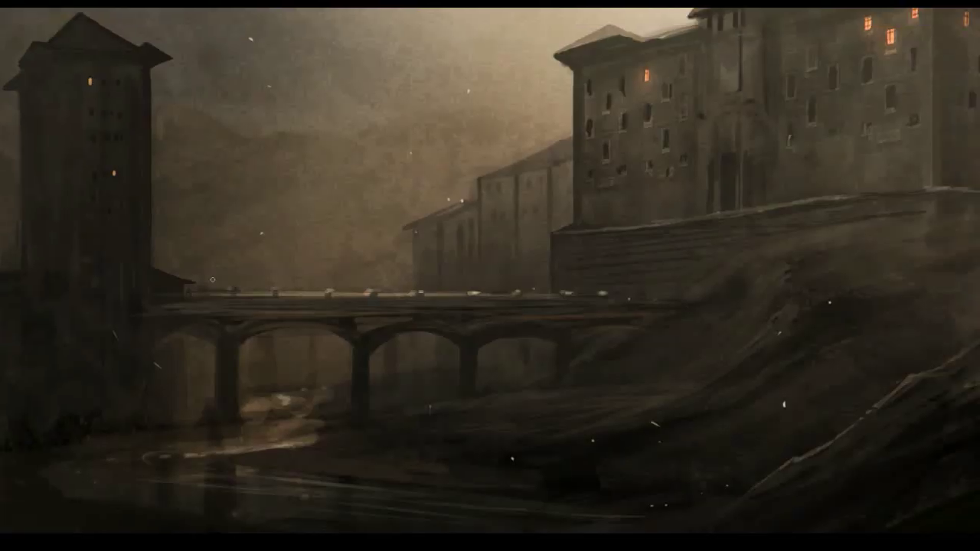
drag(213, 280, 652, 274)
key(ctrl+z)
key(ctrl+z)
key(ctrl+z)
mouse_move(519, 288)
mouse_down()
mouse_move(343, 286)
mouse_move(668, 269)
mouse_up()
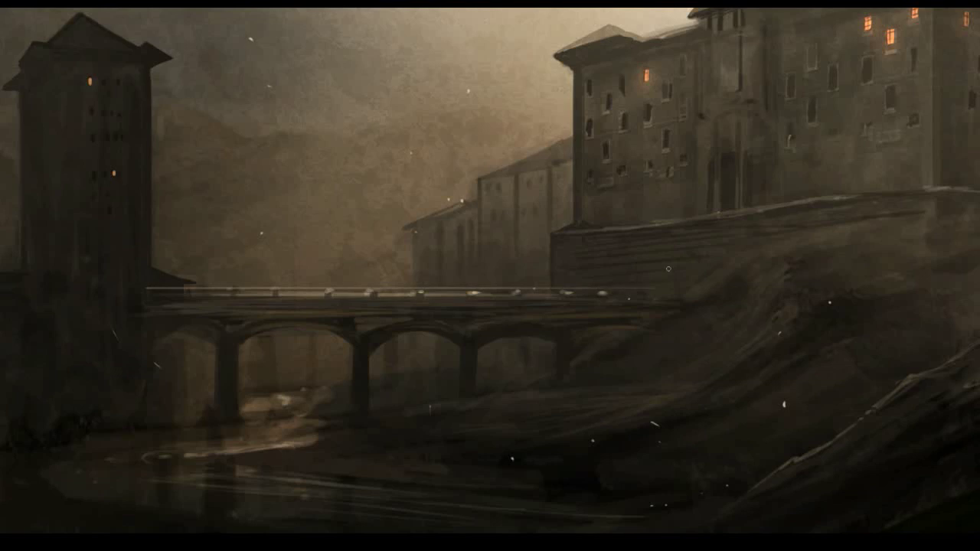
drag(567, 291, 509, 304)
key(ctrl+z)
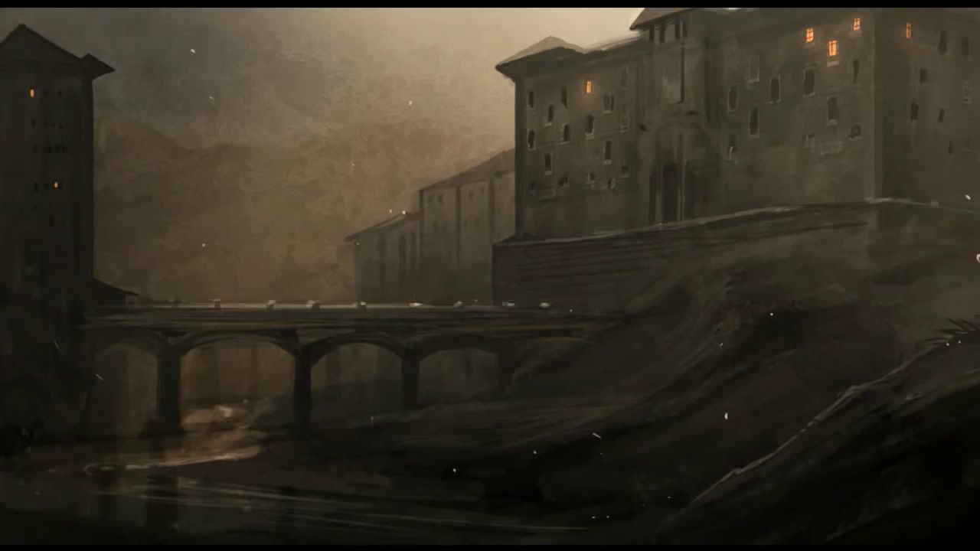
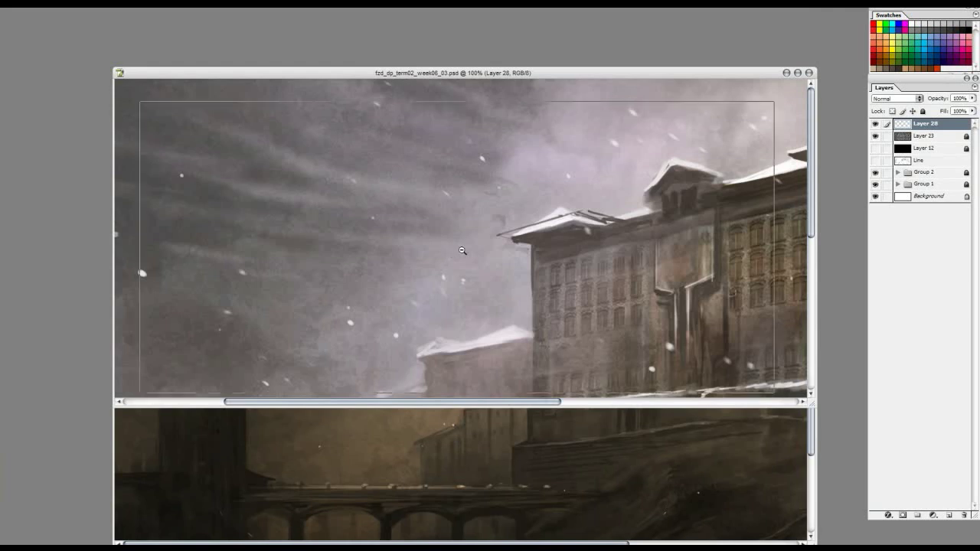
- Show both paintings at 50% and undo the sketched roof-corner strokes on the main building
click(498, 446)
alt+click(484, 428)
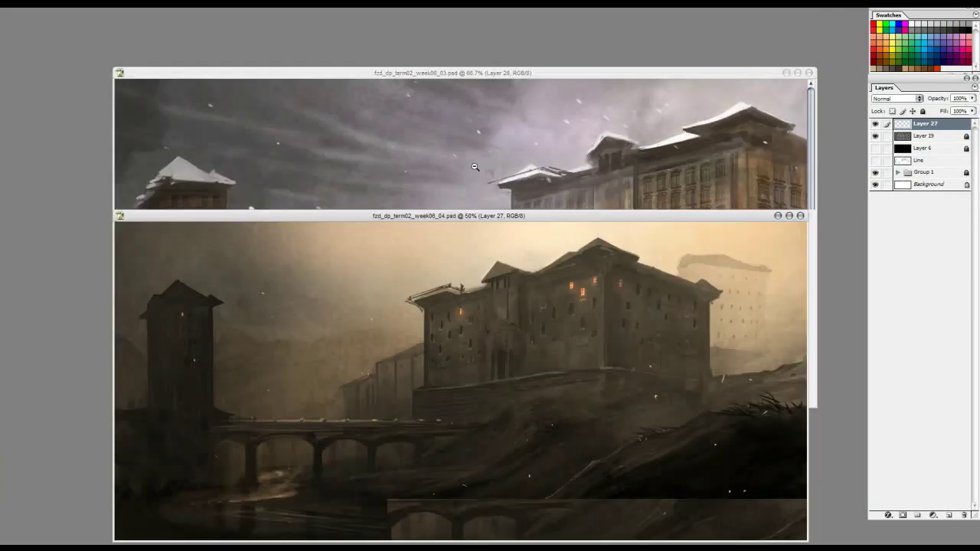
click(551, 200)
key(ctrl+minus)
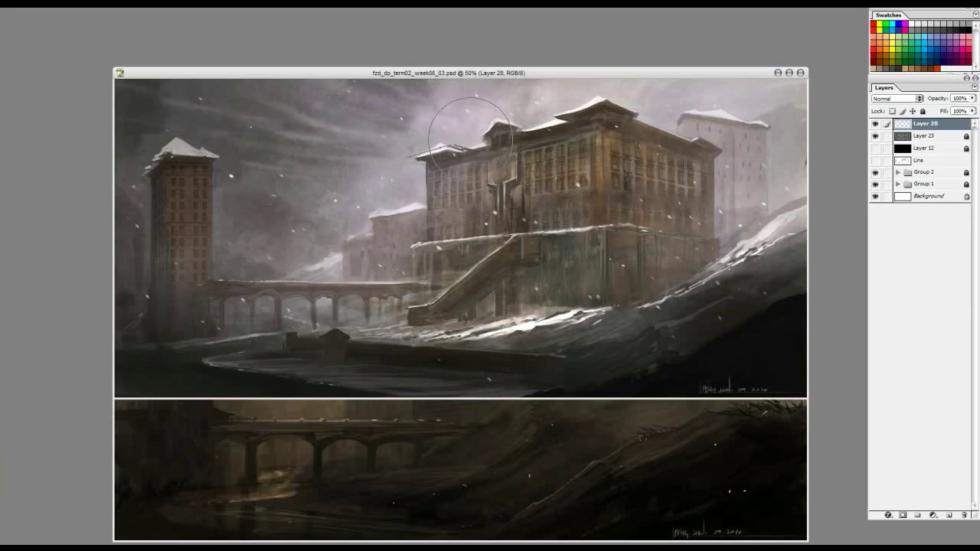
click(459, 475)
key(ctrl+z)
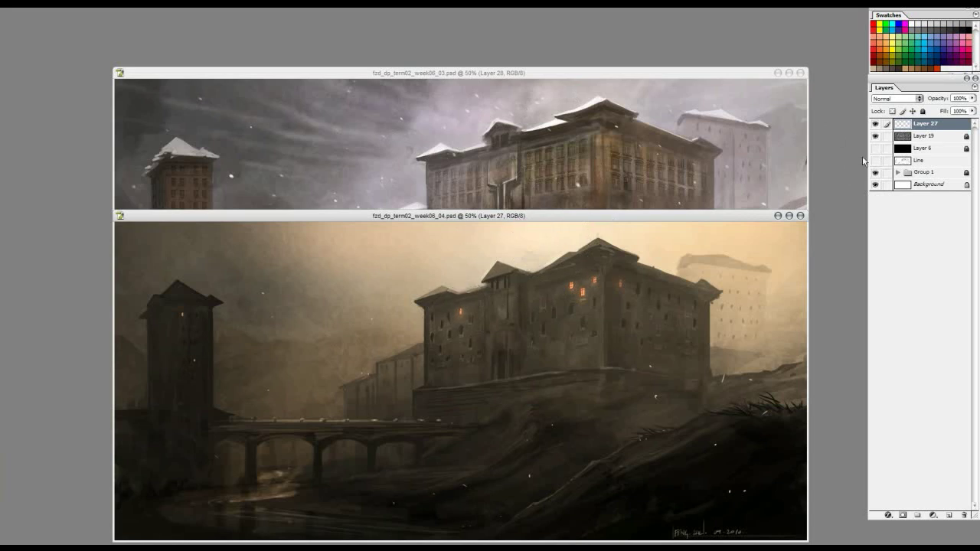
- Hide Group 1 and show the Line layer in the week06_04 document to reveal its line drawing
click(875, 172)
click(875, 160)
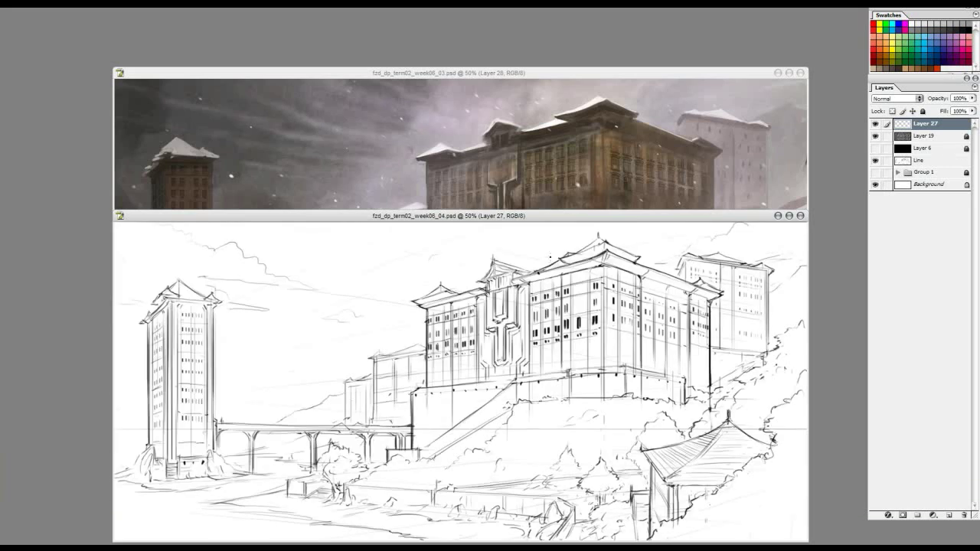
- Compare the week06_04 line drawing with the week06_03 snow painting by bringing each document forward, undoing the stray stroke
drag(515, 221, 513, 215)
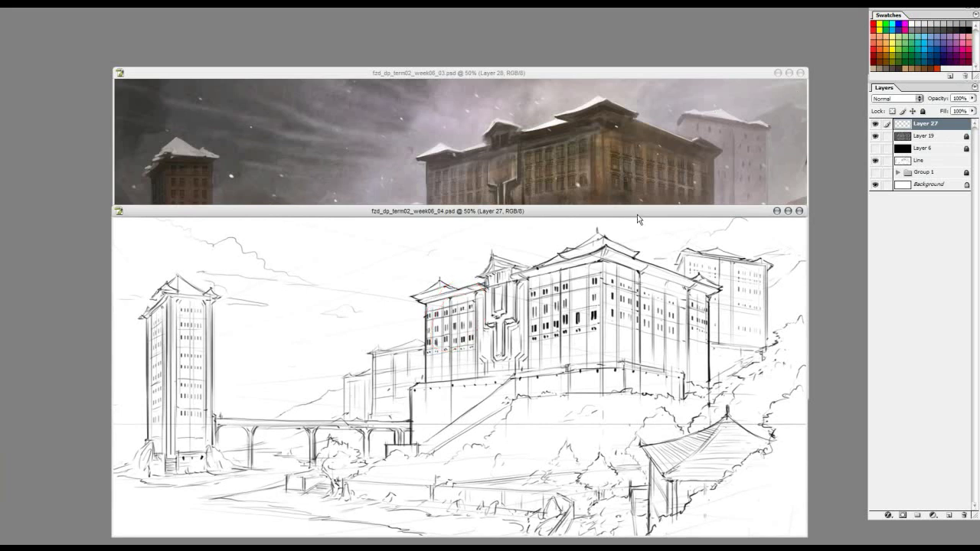
drag(642, 216, 644, 216)
drag(299, 307, 575, 389)
key(ctrl+z)
click(610, 133)
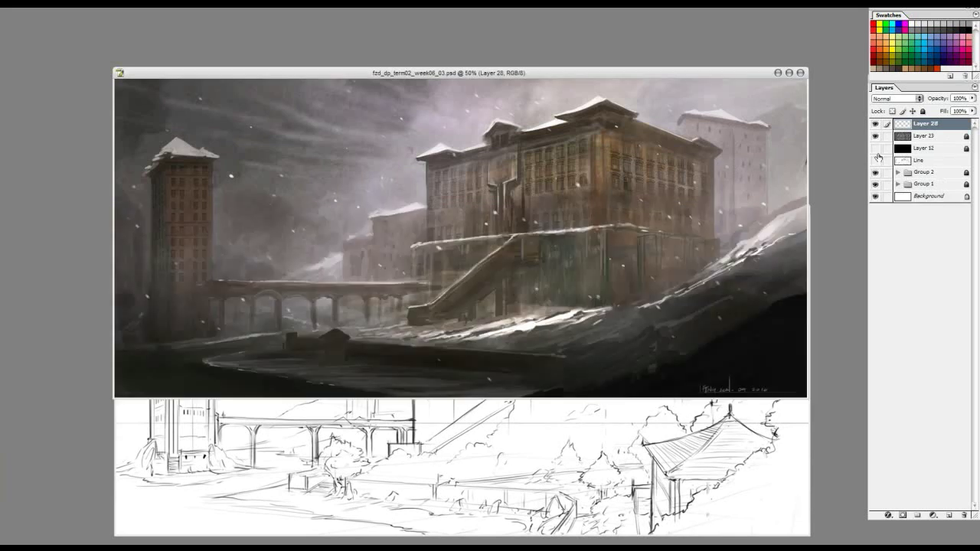
click(538, 432)
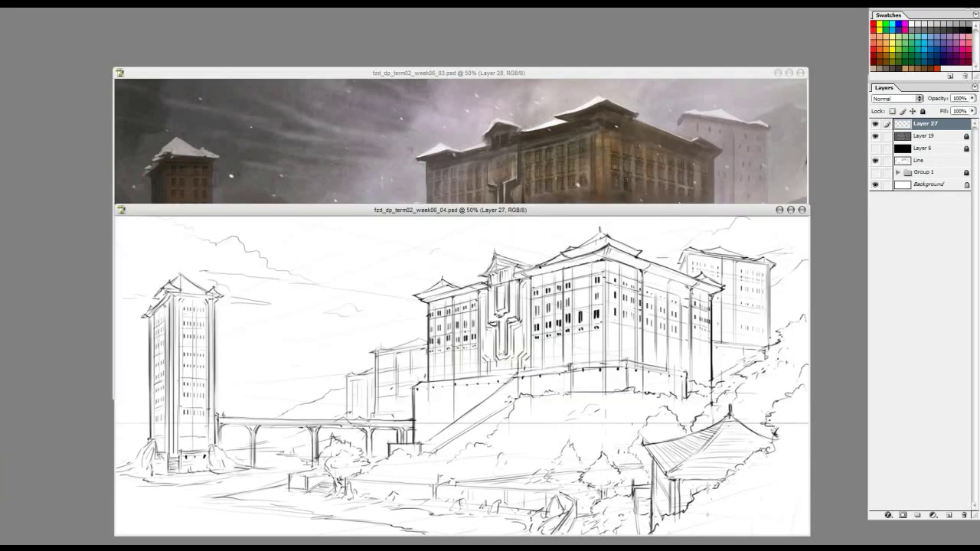
- Display the week06_04 line drawing full screen, enlarged and without panels
key(f)
key(f)
key(ctrl+plus)
mouse_move(512, 250)
mouse_down()
mouse_move(490, 351)
mouse_move(523, 323)
mouse_move(518, 259)
mouse_move(578, 277)
mouse_up()
key(Tab)
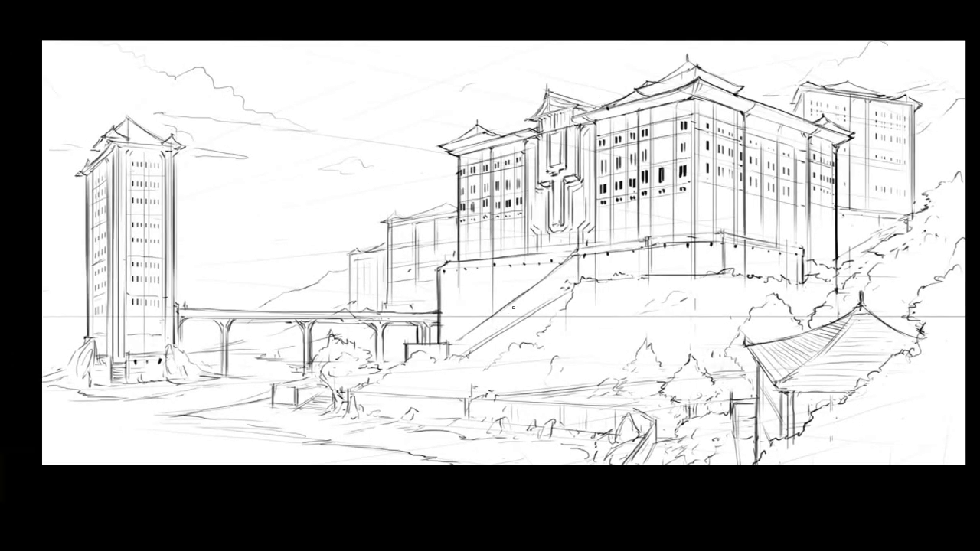
- Show the finished dark painting and the snow painting full screen and examine the main building in each up close
key(ctrl+minus)
key(Tab)
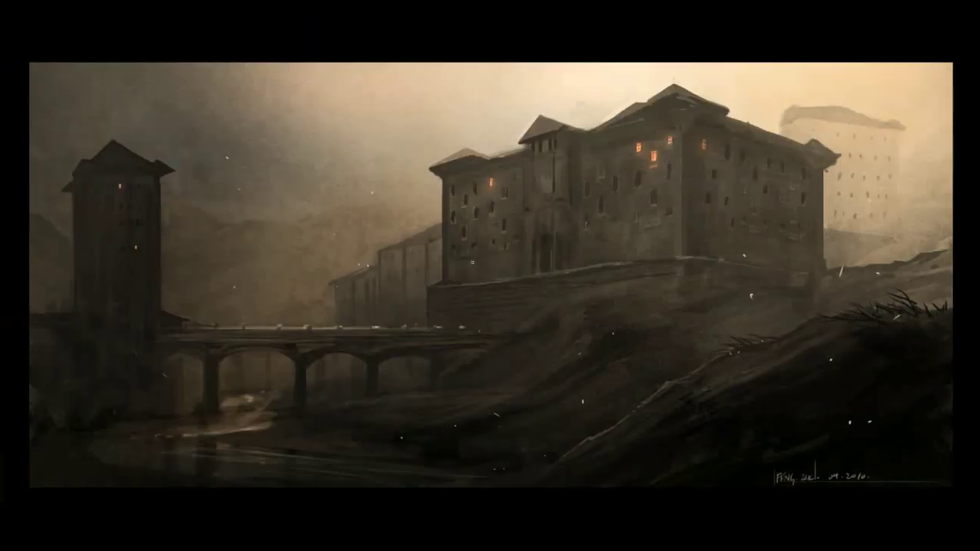
click(515, 264)
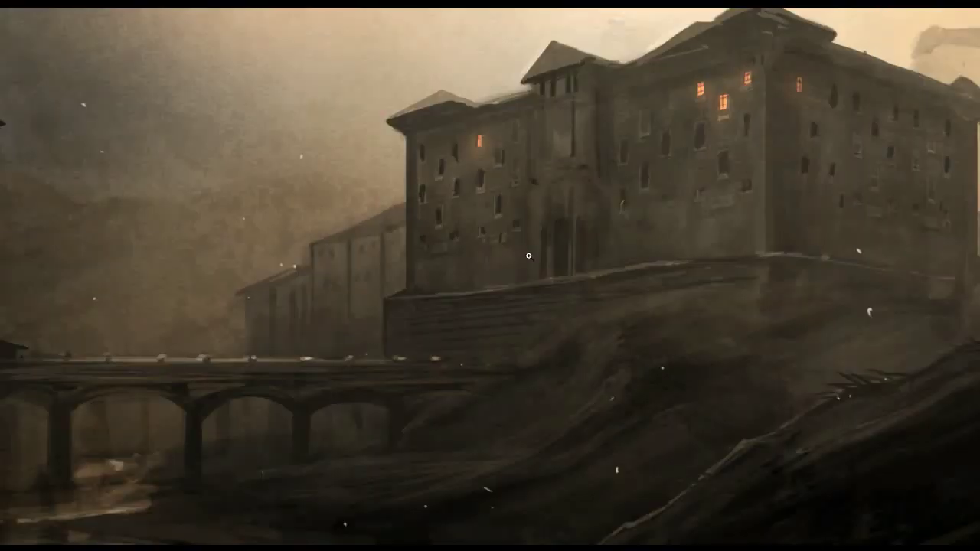
alt+click(519, 258)
drag(524, 239, 522, 296)
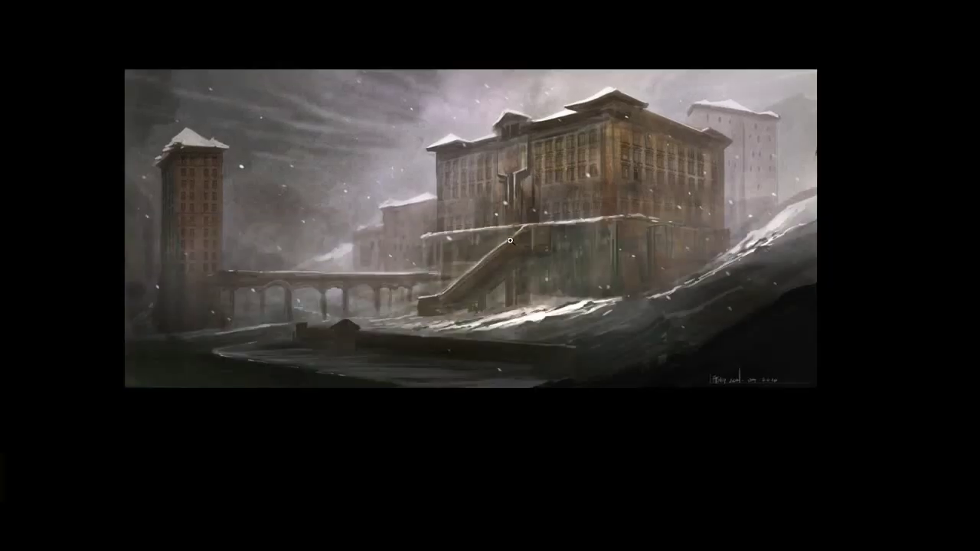
click(510, 240)
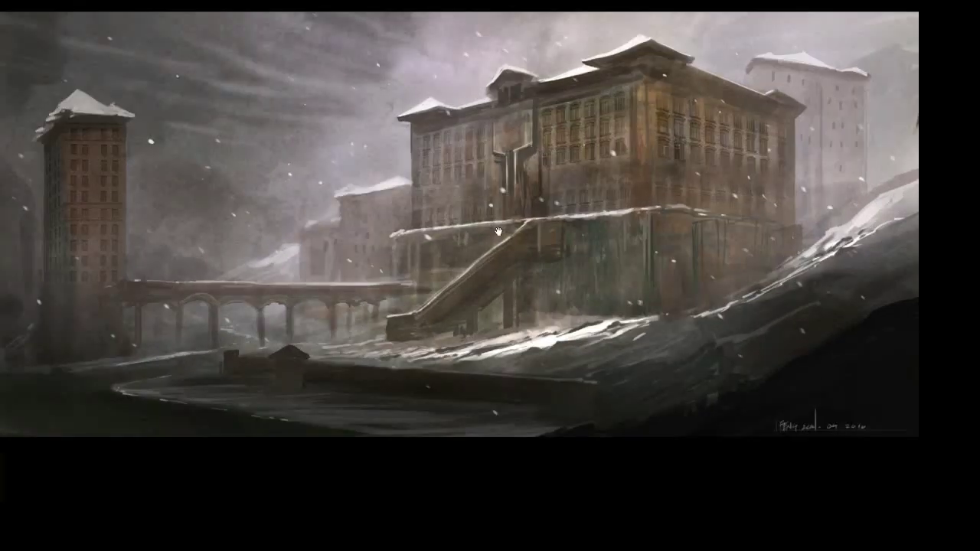
drag(494, 225, 518, 270)
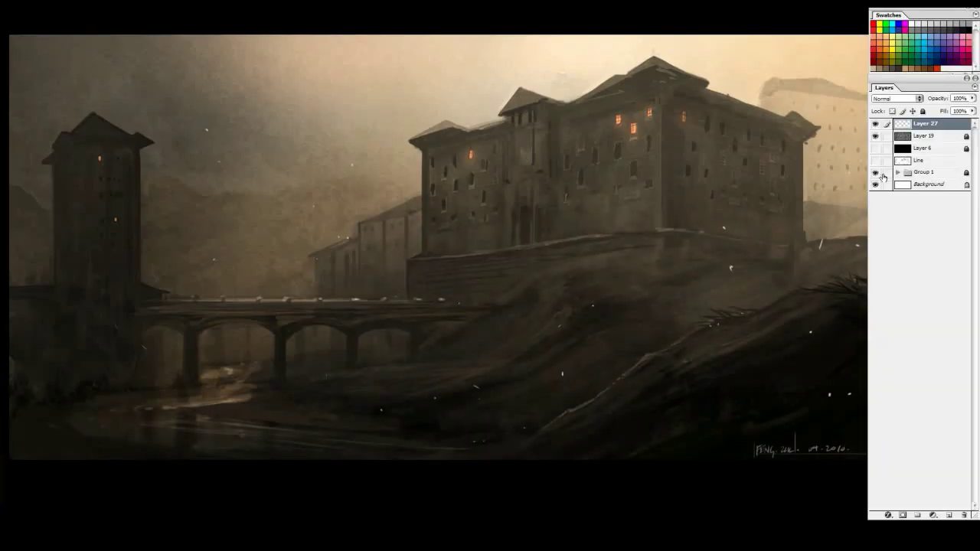
- Expand Group 1 in the week06_04 document, hide all layers inside it and show the Line layer
click(898, 172)
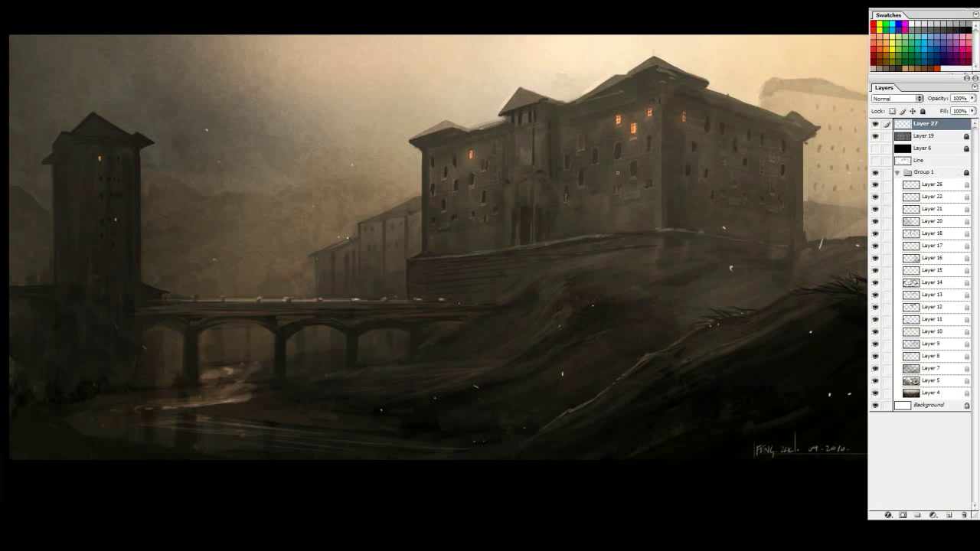
drag(618, 173, 604, 201)
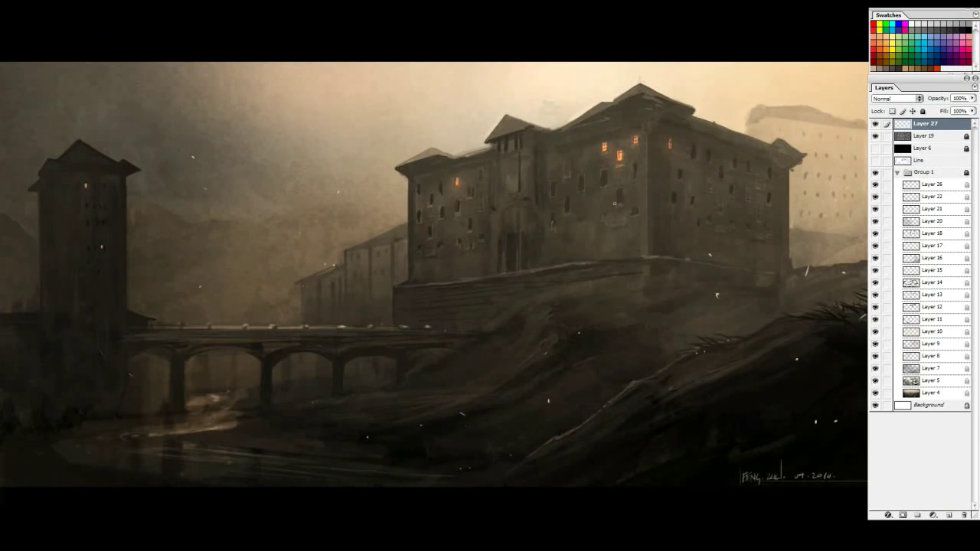
drag(875, 187, 877, 379)
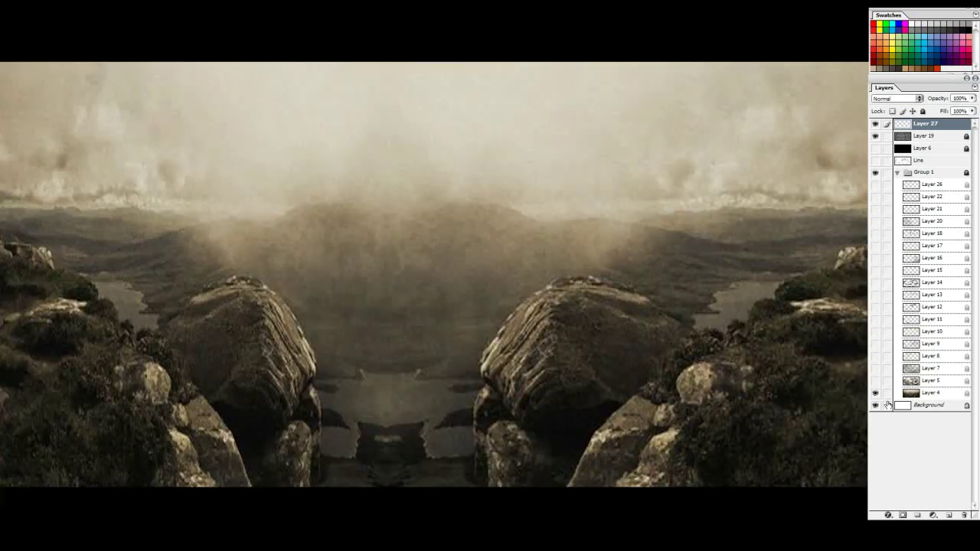
click(875, 393)
click(876, 161)
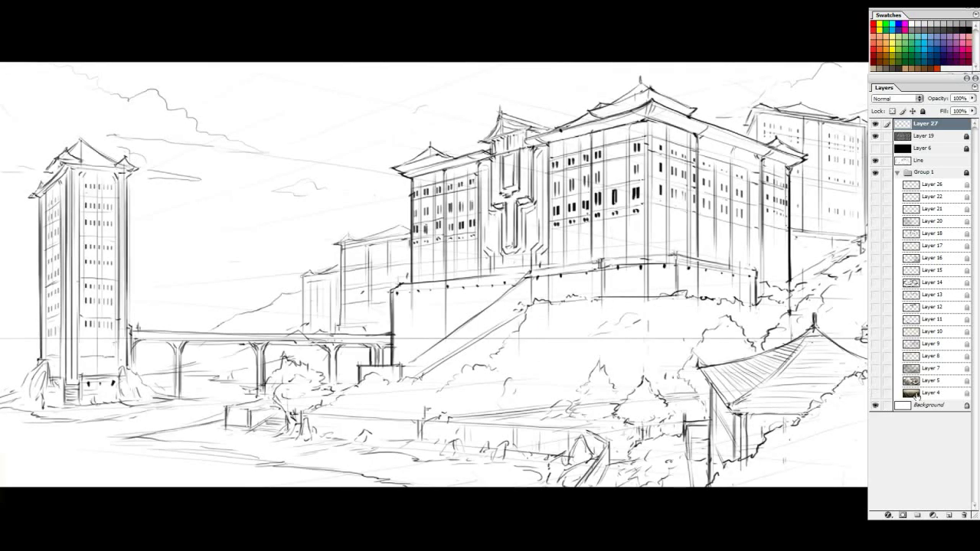
- Compare the line drawing with and without the Layer 4 photo, leave Layer 4 visible and view the result without panels
click(875, 393)
click(875, 392)
click(875, 393)
click(875, 393)
click(874, 393)
click(874, 394)
click(874, 393)
key(Tab)
drag(788, 370, 796, 326)
mouse_move(667, 296)
mouse_down()
mouse_move(679, 306)
mouse_move(704, 286)
mouse_move(674, 303)
mouse_up()
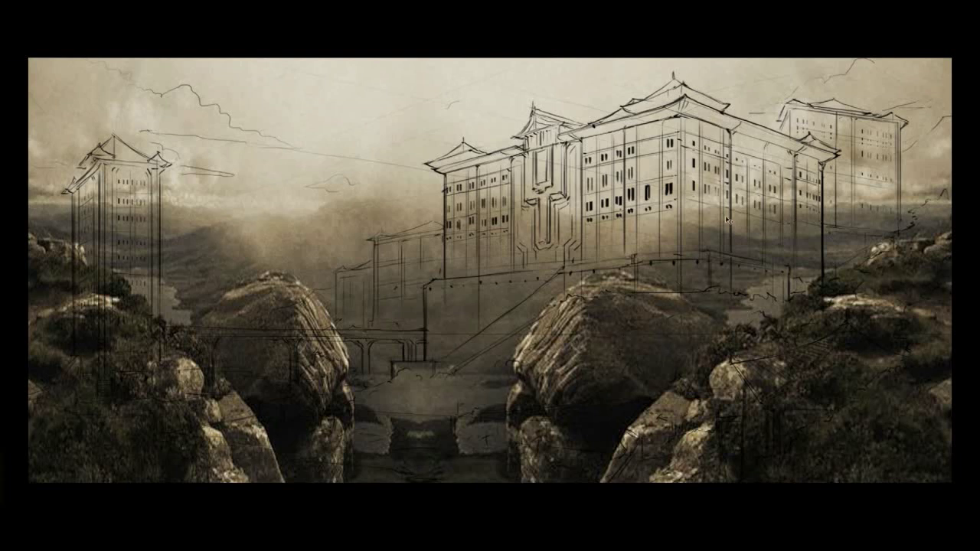
- Mark the large boulders of the Layer 4 photo in red on Layer 27 and undo the marks
key(Tab)
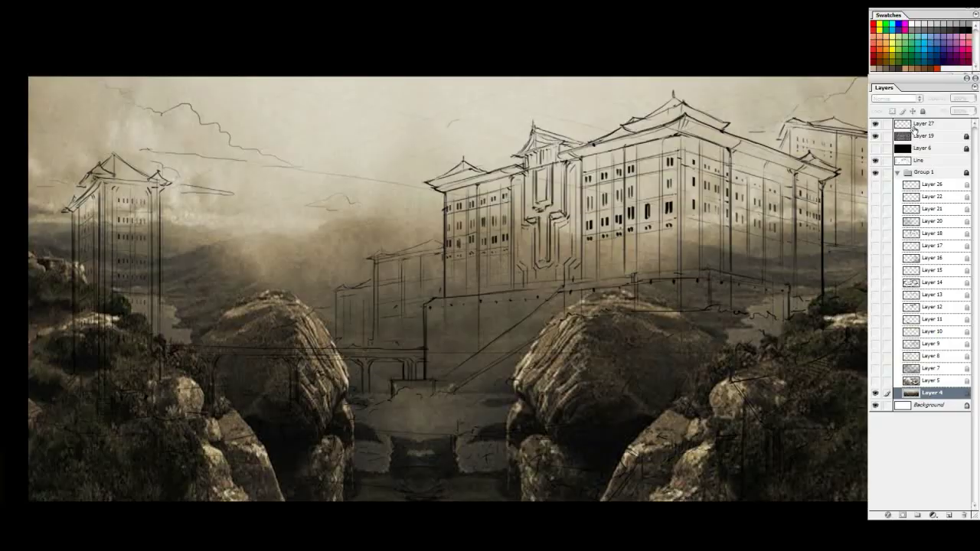
key(Tab)
mouse_move(271, 304)
mouse_down()
mouse_move(237, 296)
mouse_move(257, 254)
mouse_up()
key(ctrl+z)
drag(647, 240, 686, 223)
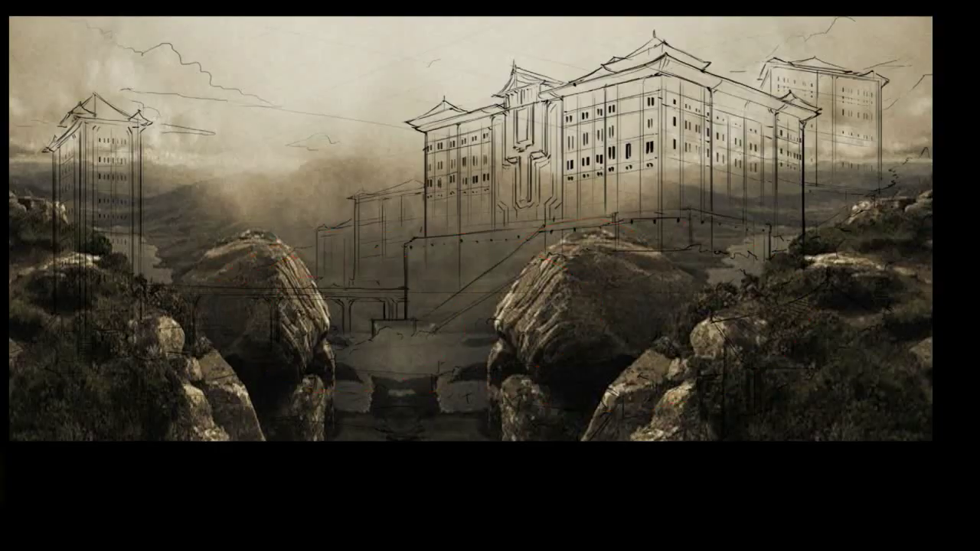
drag(429, 127, 188, 337)
drag(213, 282, 376, 257)
drag(547, 232, 664, 271)
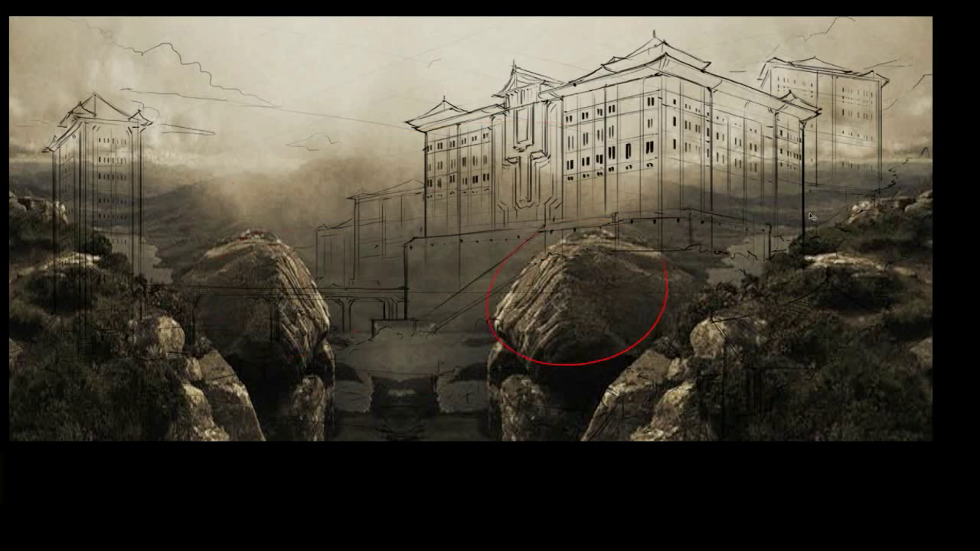
drag(217, 274, 831, 216)
drag(540, 229, 689, 215)
key(Tab)
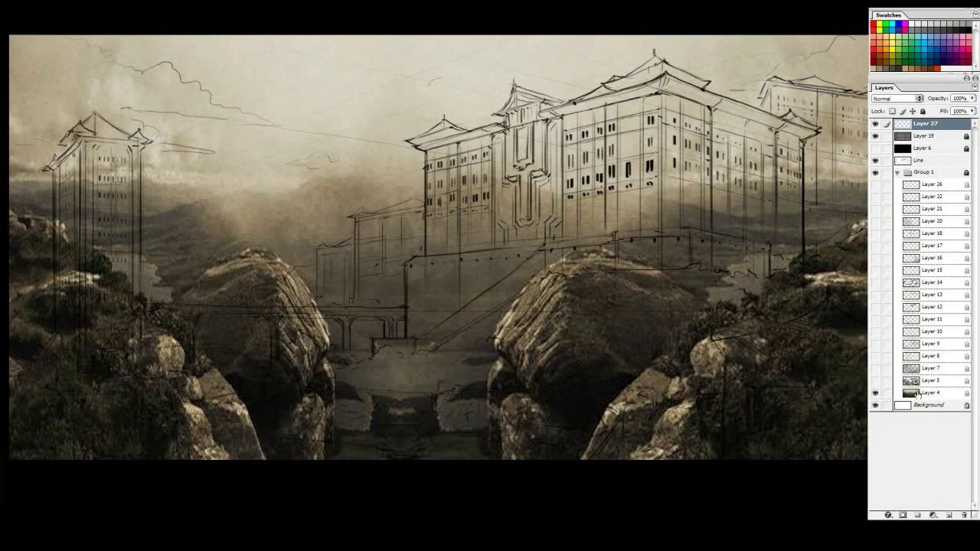
- Toggle Layer 4 for comparison, select Layer 5 and make its painted block-in visible over the photo
click(930, 393)
click(874, 394)
click(875, 394)
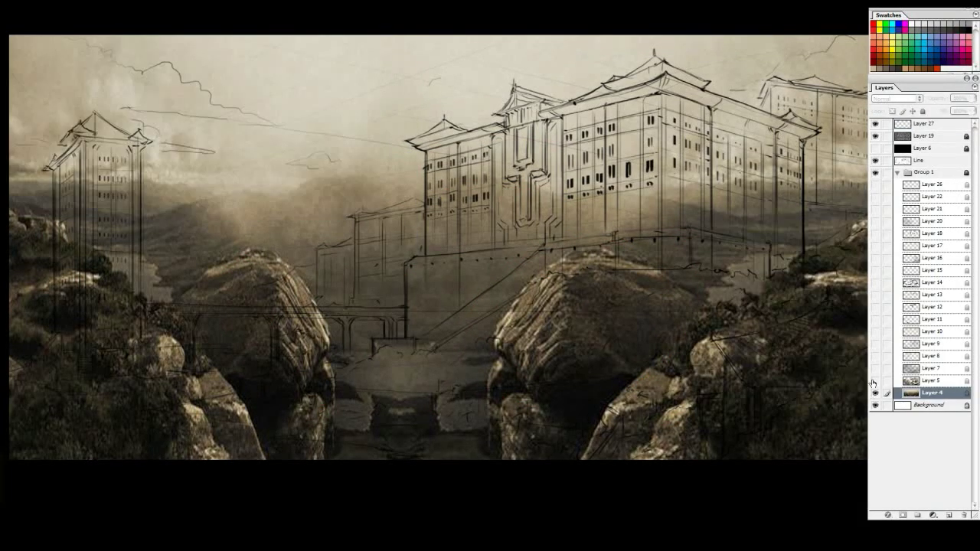
click(933, 380)
click(874, 381)
click(875, 381)
click(874, 381)
click(874, 381)
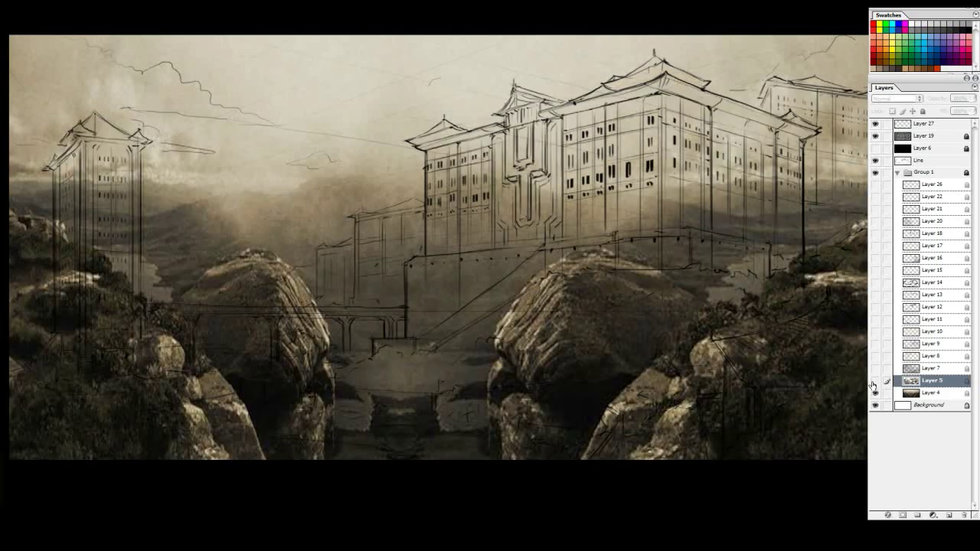
click(874, 381)
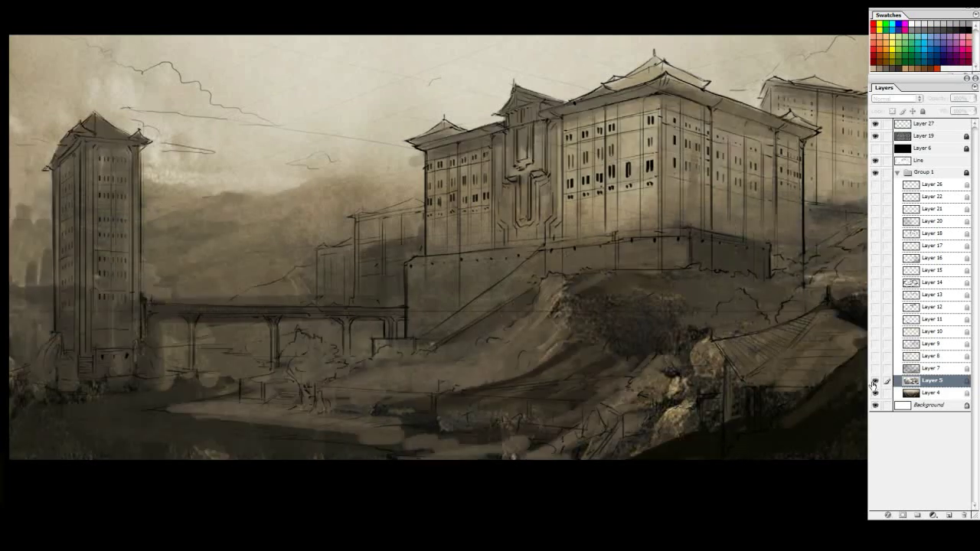
- View the Layer 5 block-in without panels and compare it on and off against the Layer 4 photo
key(Tab)
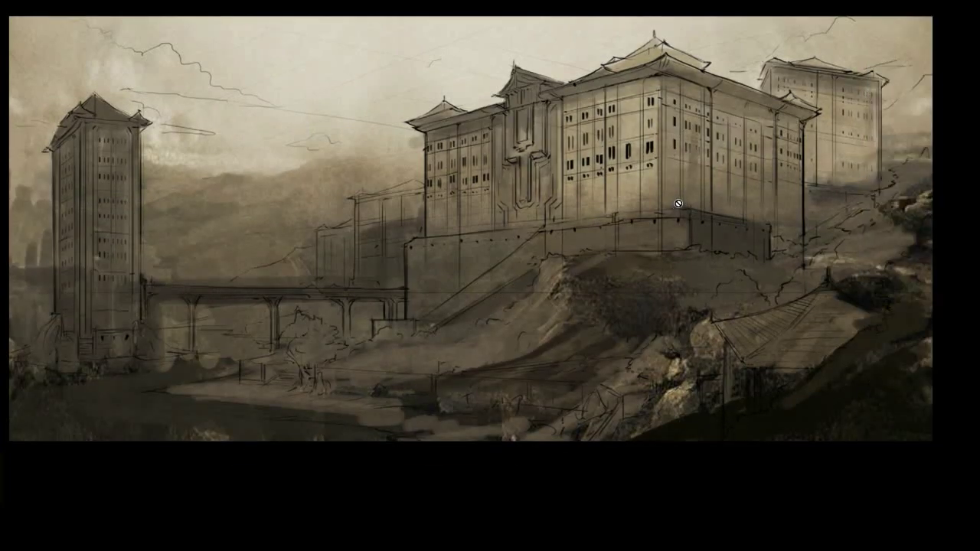
key(Tab)
click(875, 381)
click(876, 382)
click(876, 382)
click(875, 381)
click(875, 381)
click(874, 383)
click(875, 383)
click(874, 383)
- Bring the week06_03 document forward, hide Group 2, expand Group 1 and hide every layer in it above Layer 7
key(f)
click(580, 124)
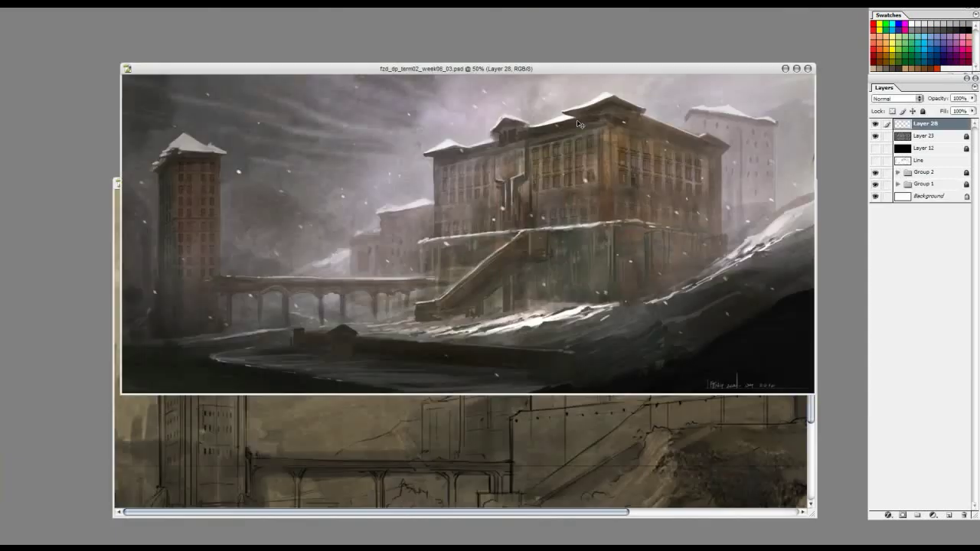
click(875, 172)
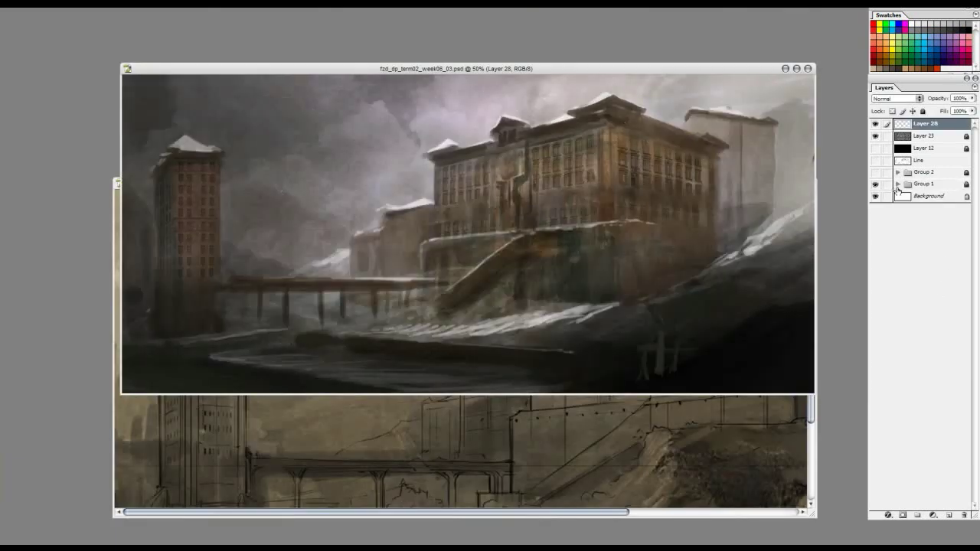
click(897, 185)
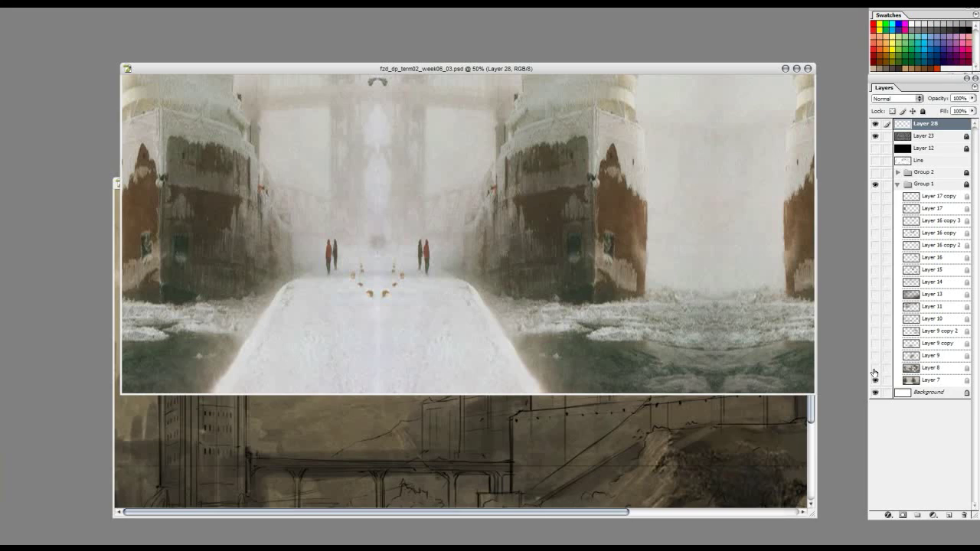
click(874, 368)
- Display the mirrored ship photo on Layer 7 full screen and examine it enlarged
key(f)
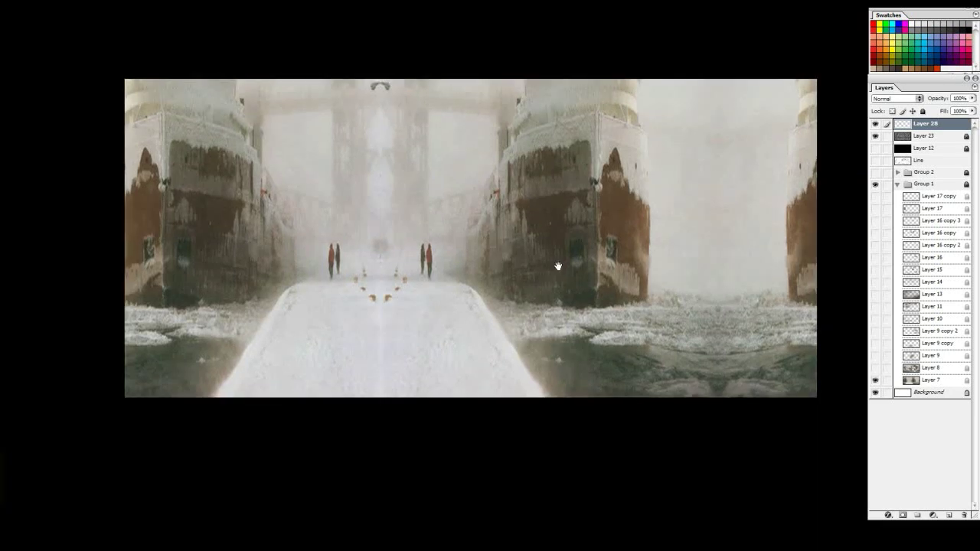
key(ctrl+plus)
key(Tab)
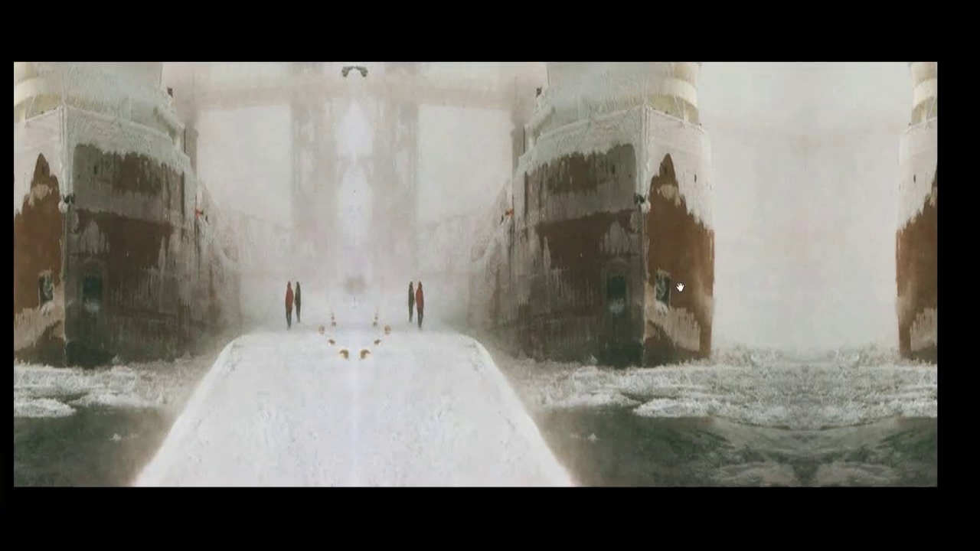
drag(680, 287, 615, 263)
key(Tab)
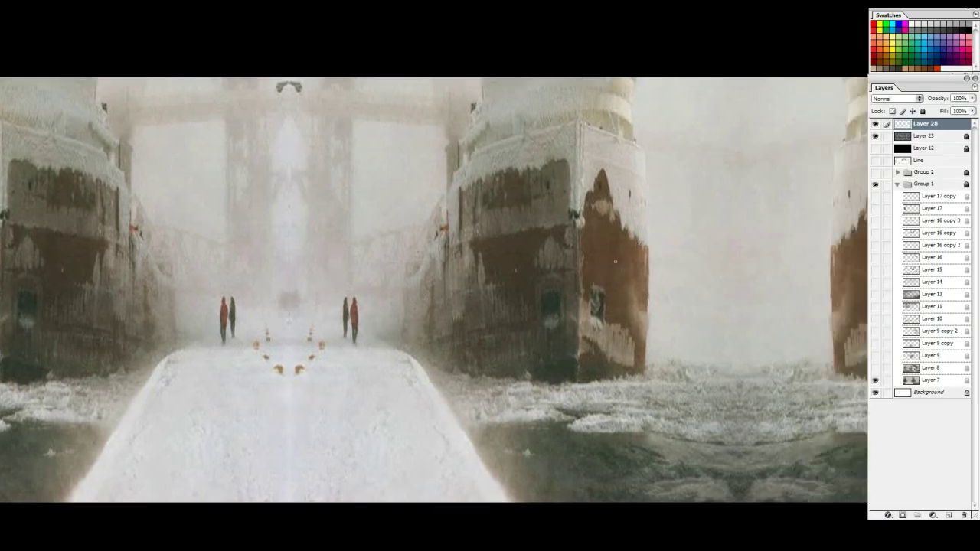
- Mark areas of the mirrored ship photo with strokes on Layer 28 and undo them
mouse_move(603, 214)
mouse_down()
mouse_move(586, 217)
mouse_move(603, 219)
mouse_up()
key(ctrl+z)
key(ctrl+z)
drag(515, 304, 660, 297)
drag(268, 203, 257, 140)
mouse_move(545, 200)
mouse_down()
mouse_move(342, 207)
mouse_move(458, 202)
mouse_up()
key(ctrl+z)
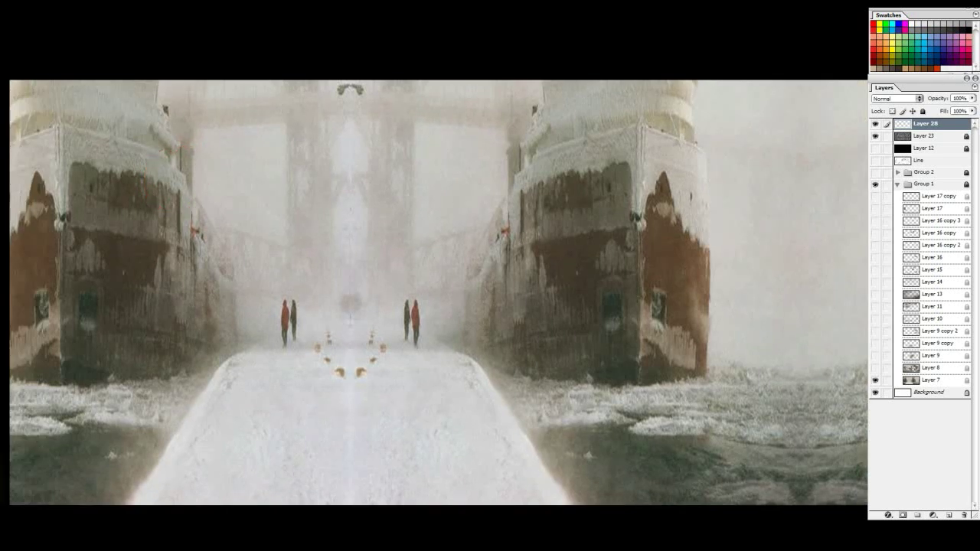
- Circle the icy water between the ship and the snowy path in red and undo the mark
ctrl+click(146, 313)
drag(122, 284, 101, 292)
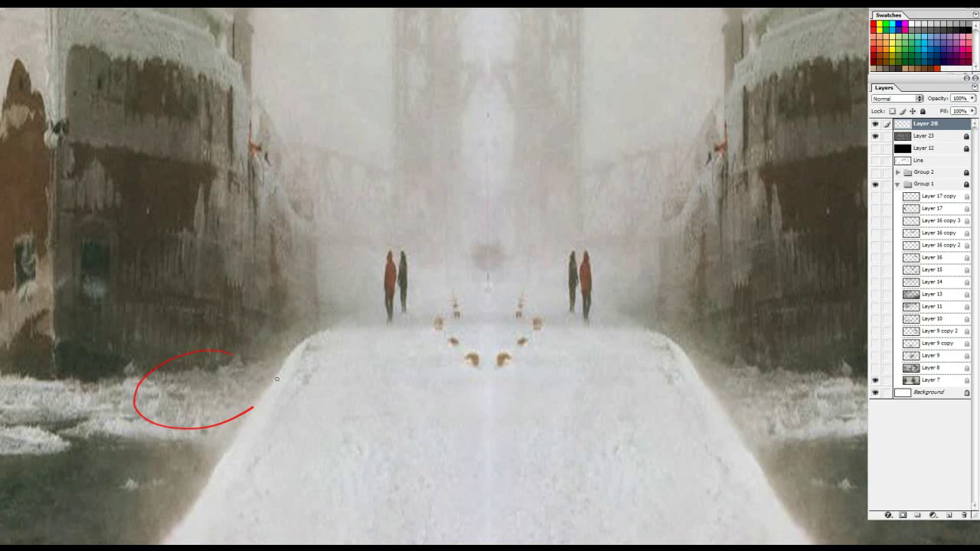
key(ctrl+z)
key(ctrl+minus)
- Circle the rusty patch on the ship's hull in red and undo the mark
drag(682, 230, 570, 297)
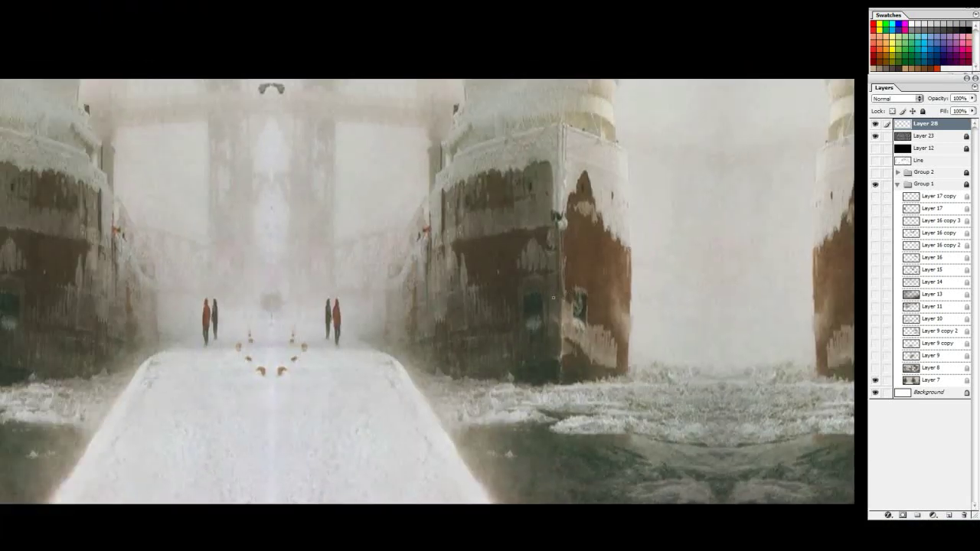
click(505, 245)
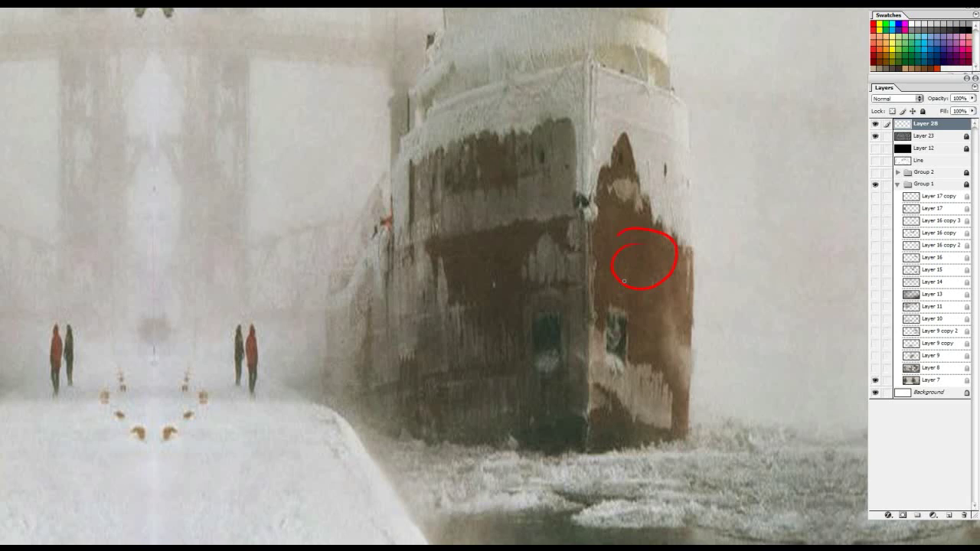
key(ctrl+z)
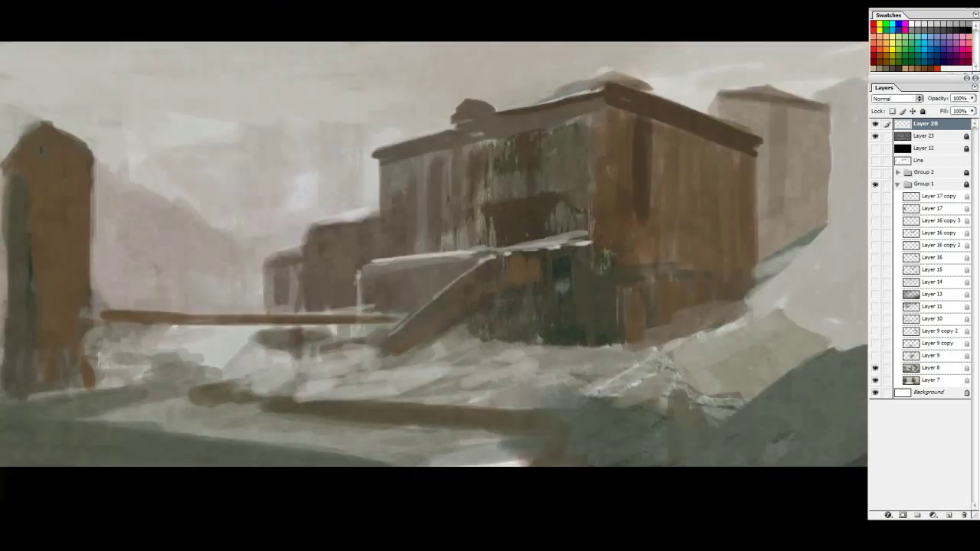
- Show Layer 8 over the ship photo and examine the blocked-in snowy building
drag(684, 308, 728, 315)
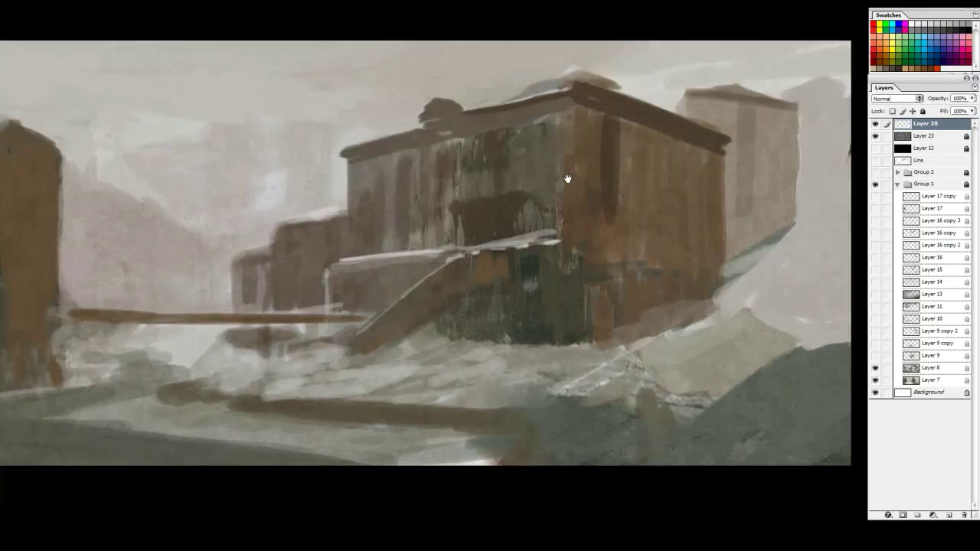
drag(567, 179, 629, 172)
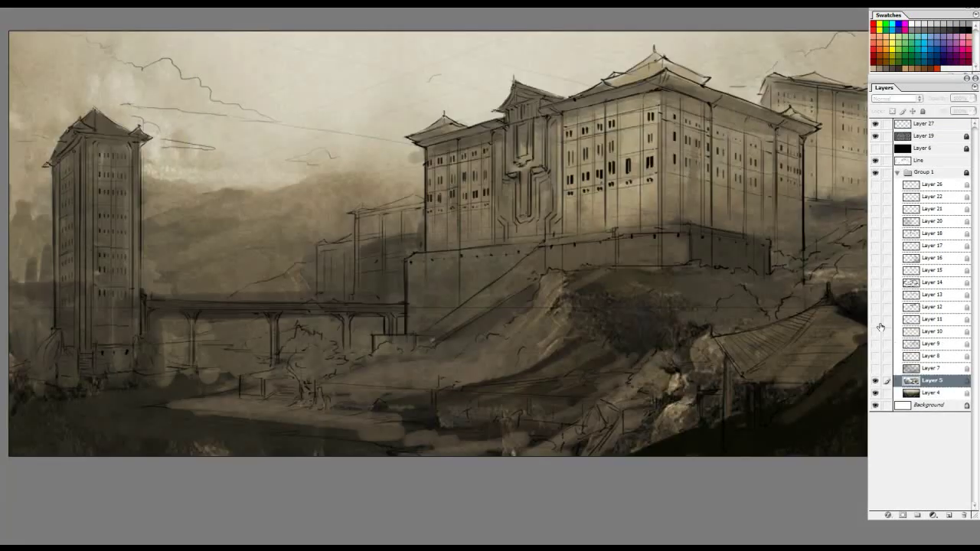
- Show Layer 7 and check the painting with Layer 5 and the Line layer hidden and restored
click(875, 160)
click(875, 368)
click(875, 368)
click(875, 368)
click(875, 381)
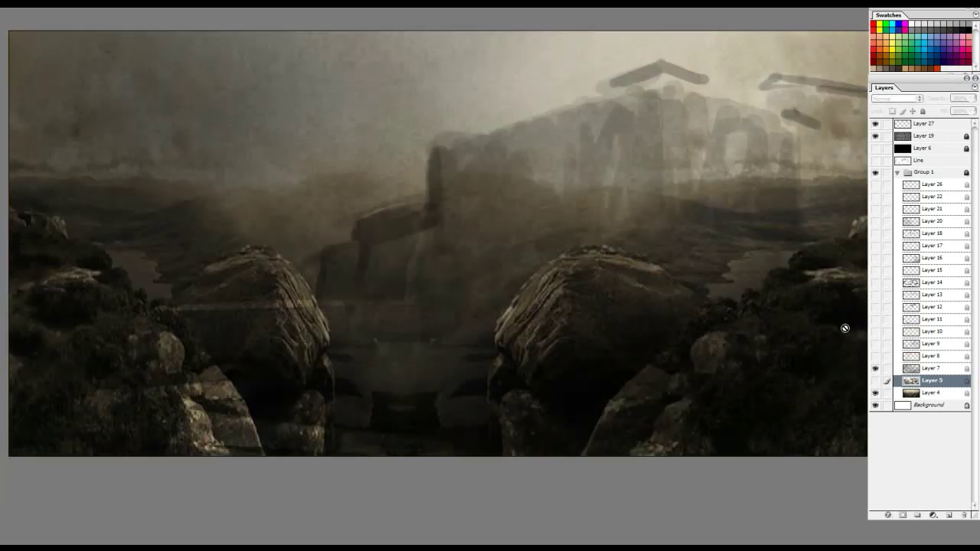
click(875, 380)
click(877, 161)
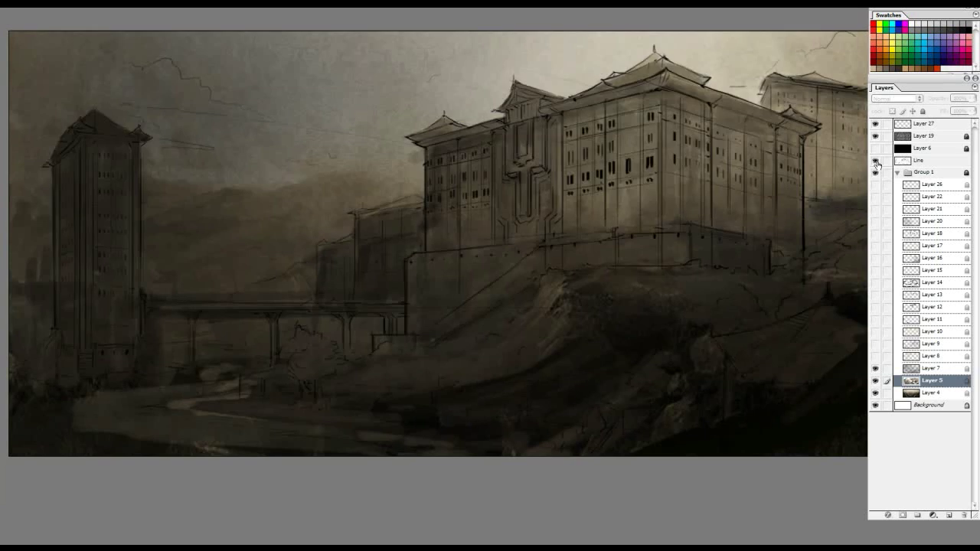
- Toggle Layer 7 and Layer 5 in turn to compare what each adds to the painting
click(875, 368)
click(875, 368)
click(874, 381)
click(874, 381)
- Display the painting in full-screen mode on a black background and hide the Line layer
key(Tab)
key(f)
drag(815, 343, 824, 394)
key(Tab)
drag(875, 160, 875, 147)
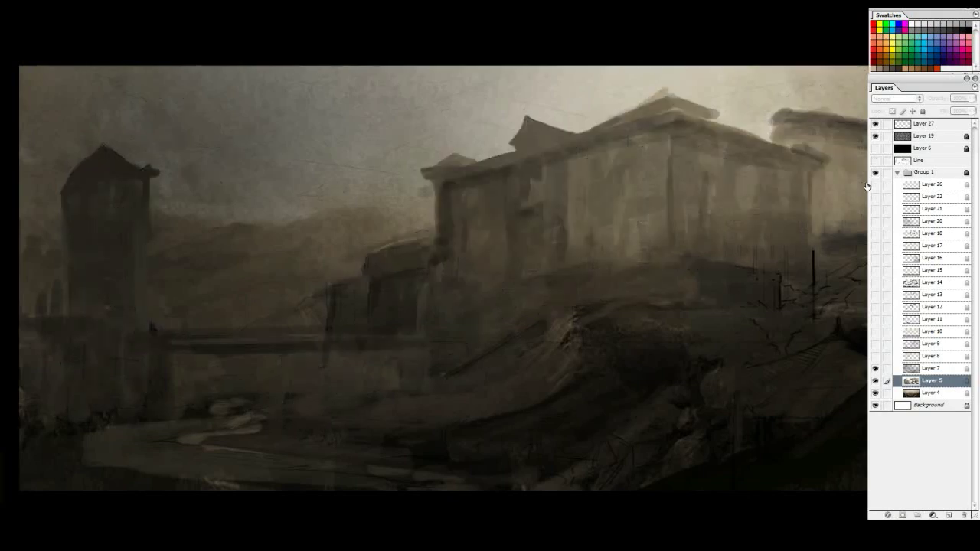
- Compare the painting with and without the line drawing and make Layer 27 the active layer
key(Tab)
key(Tab)
click(875, 161)
click(875, 161)
click(928, 126)
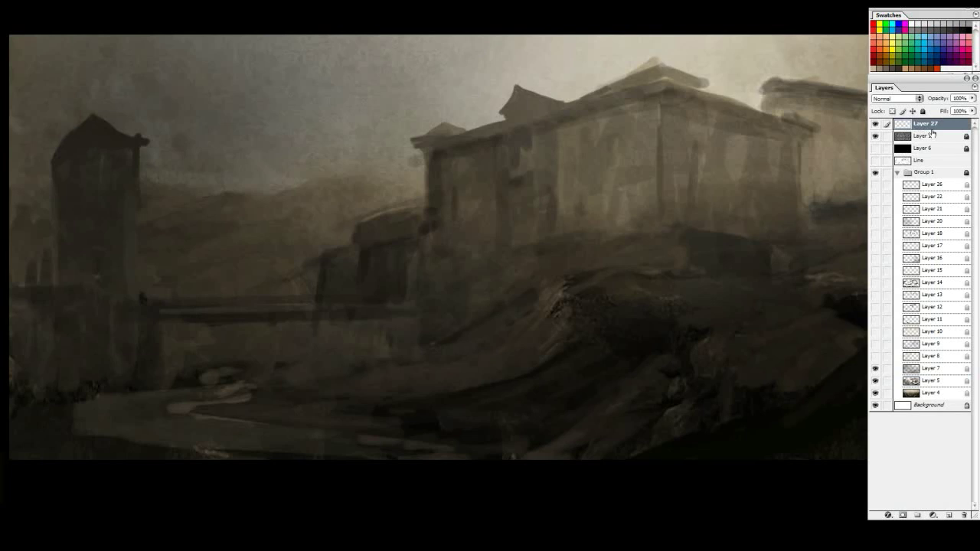
- Show Layer 8, compare the painting with and without its warm glow, and make Layer 27 active again
click(872, 359)
click(872, 359)
click(874, 358)
click(874, 358)
click(874, 359)
click(933, 357)
click(875, 359)
click(874, 359)
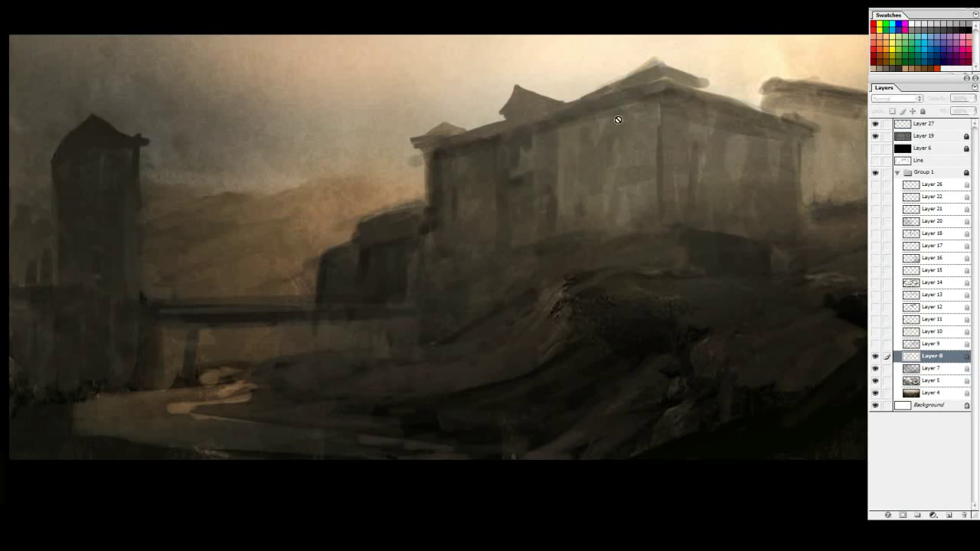
click(936, 128)
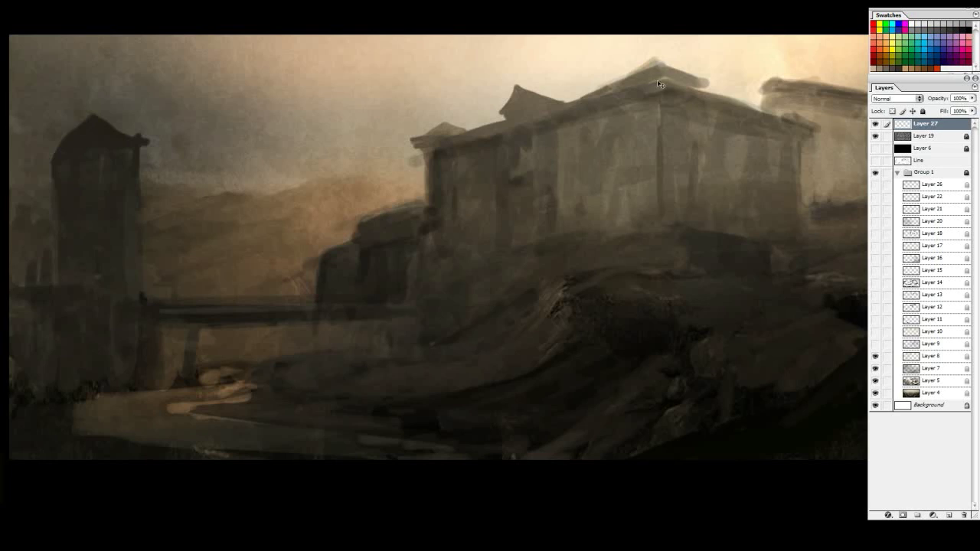
key(Tab)
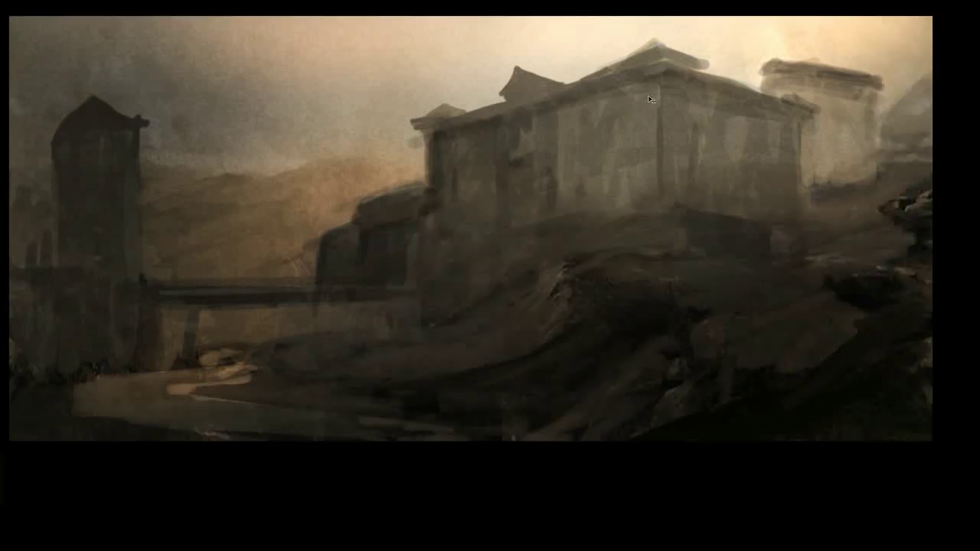
key(Tab)
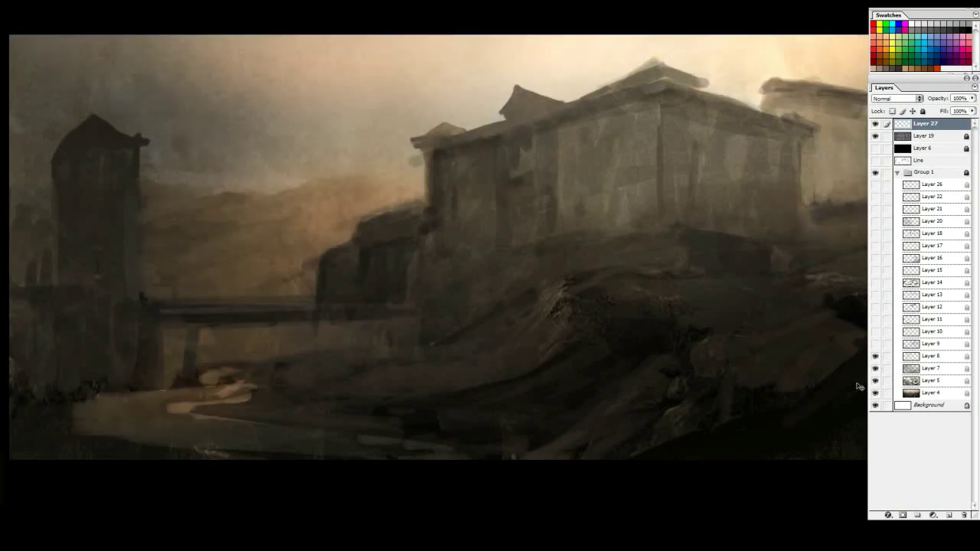
- Show Layer 9 and compare the buildings with and without its painted shading
click(874, 345)
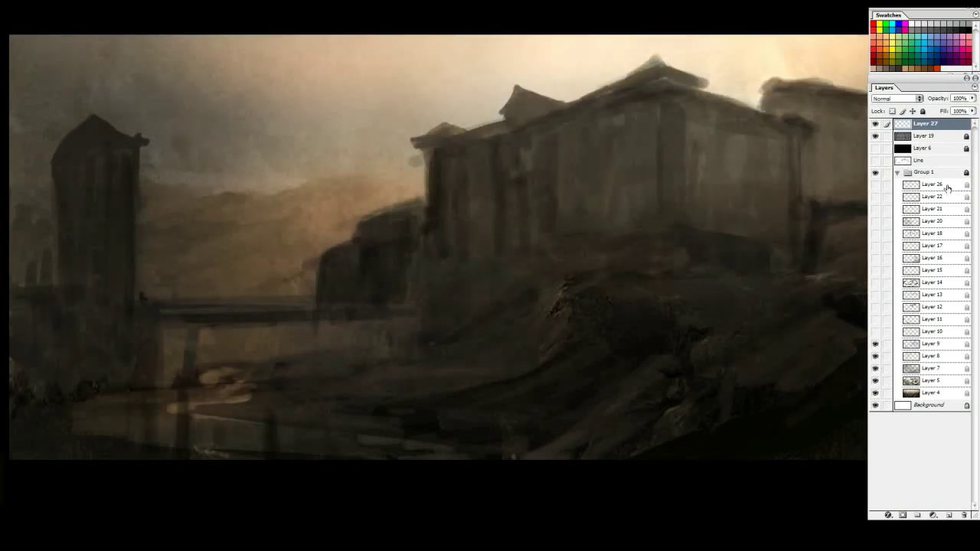
click(875, 345)
click(875, 344)
- Mark the sky above the main building with strokes on Layer 27 and undo them
mouse_move(591, 45)
mouse_down()
mouse_move(568, 46)
mouse_move(564, 81)
mouse_up()
key(ctrl+z)
mouse_move(562, 41)
mouse_down()
mouse_move(622, 67)
mouse_move(605, 91)
mouse_up()
key(ctrl+z)
key(ctrl+z)
- Toggle Layer 9 repeatedly to compare the building and tower with and without its darker tones
click(874, 346)
click(875, 345)
click(875, 346)
click(875, 346)
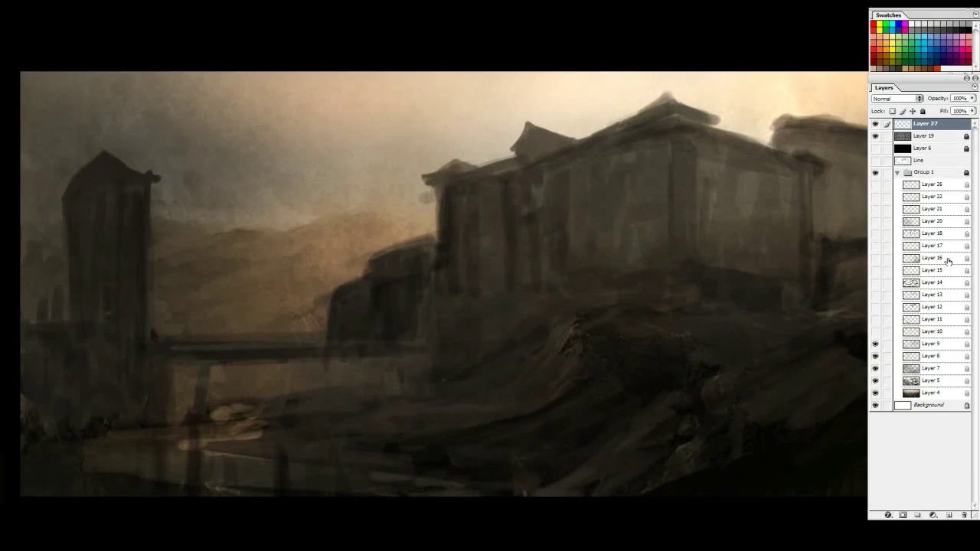
- Toggle the Line layer to compare the painted buildings with the line drawing
click(875, 161)
click(875, 160)
click(875, 161)
click(875, 162)
click(875, 162)
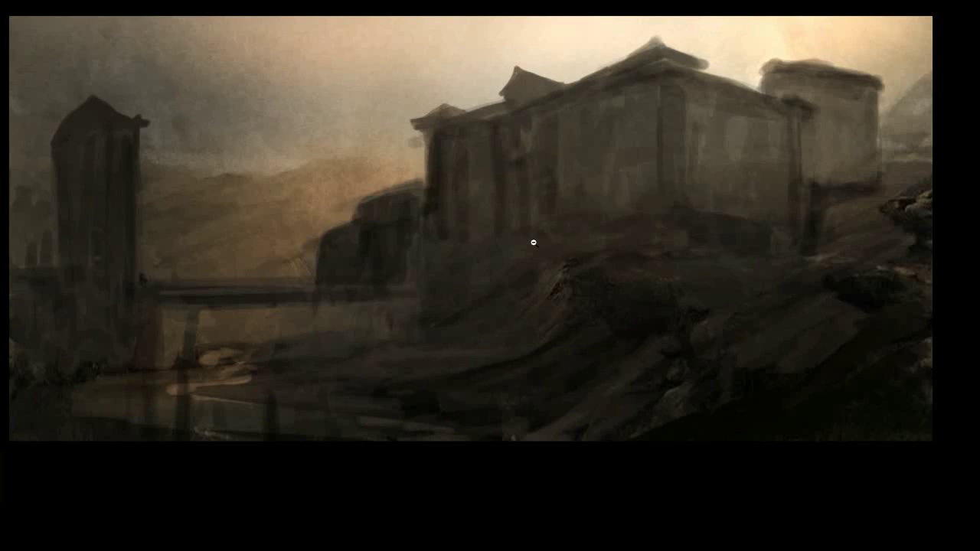
- Examine the painting's overall light and dark composition at thumbnail size and return to the larger view
alt+click(534, 242)
alt+click(543, 238)
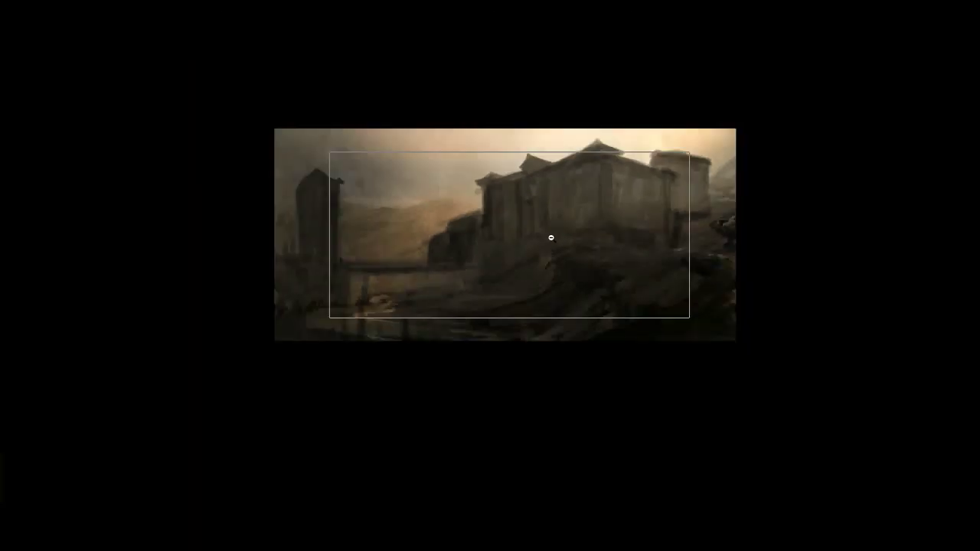
alt+click(549, 237)
alt+click(552, 236)
alt+click(554, 236)
drag(581, 240, 545, 262)
ctrl+click(532, 272)
click(535, 266)
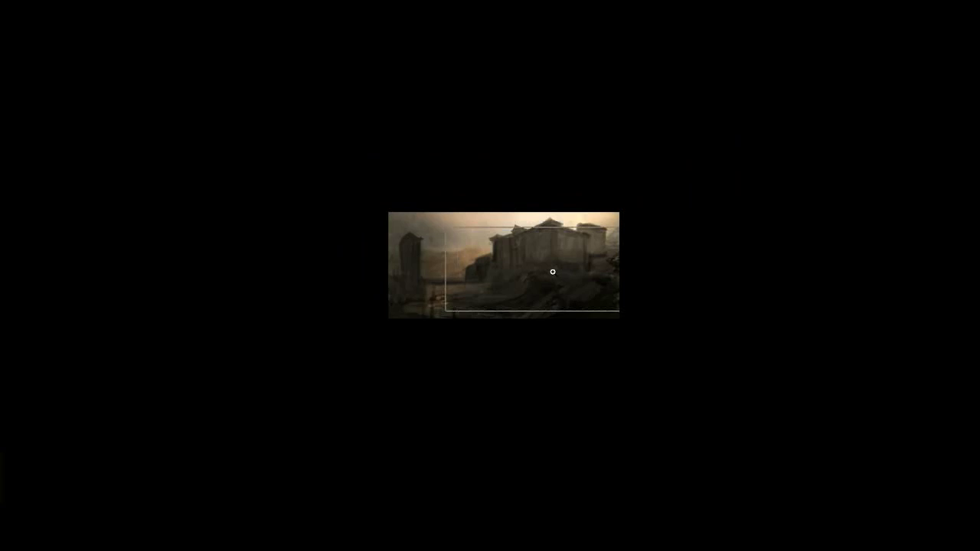
click(549, 273)
click(546, 274)
click(546, 273)
drag(539, 273, 647, 271)
click(590, 265)
key(Tab)
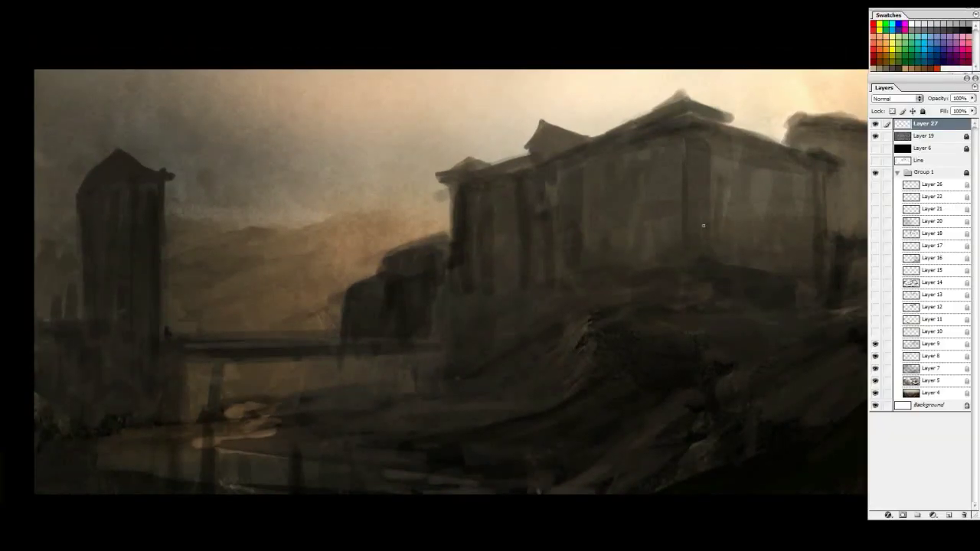
drag(684, 225, 683, 230)
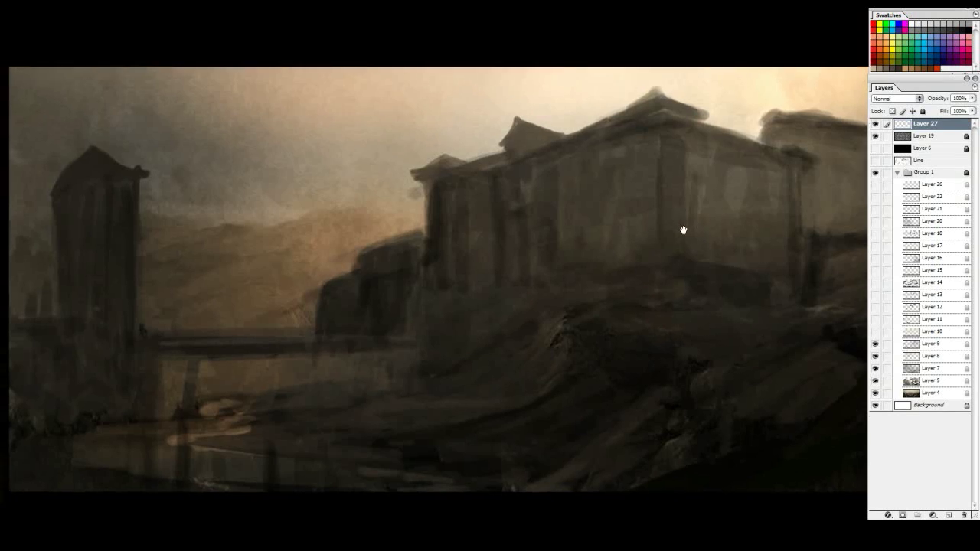